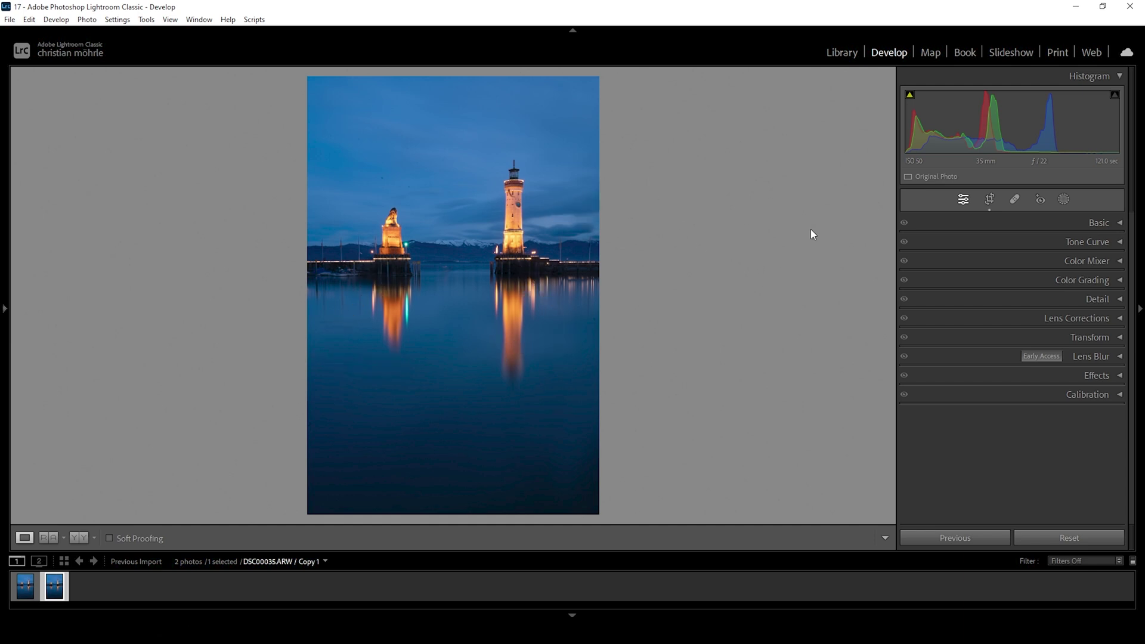
Switch the photo to the Adobe Standard profile and raise Exposure to +0.40.
{"action": "left_click", "coordinate": [1106, 224]}
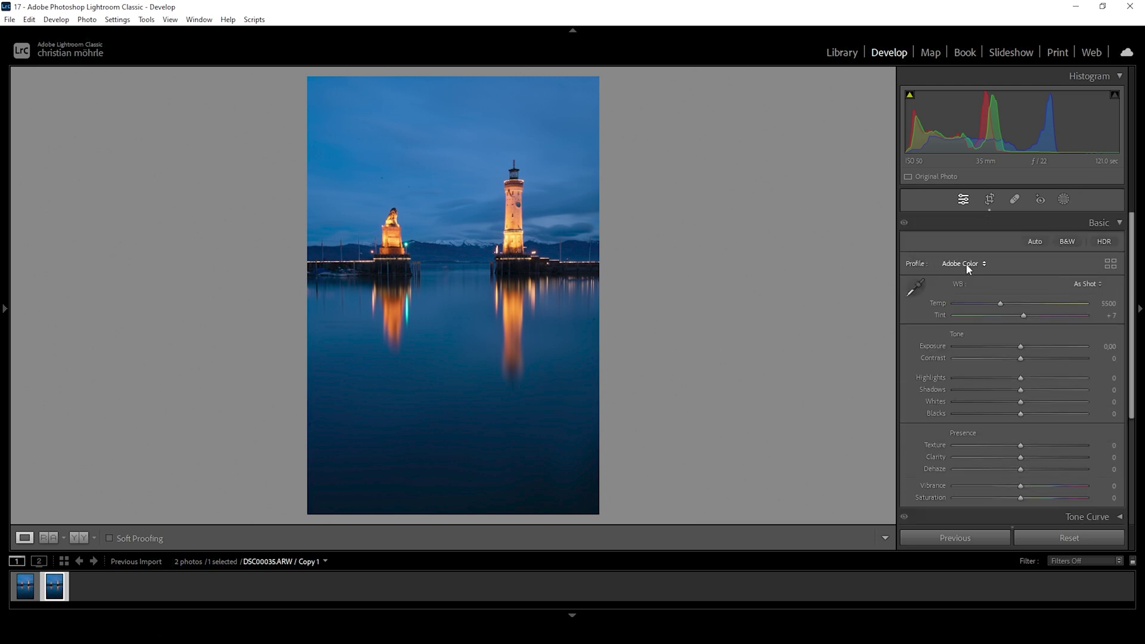
{"action": "left_click", "coordinate": [968, 267]}
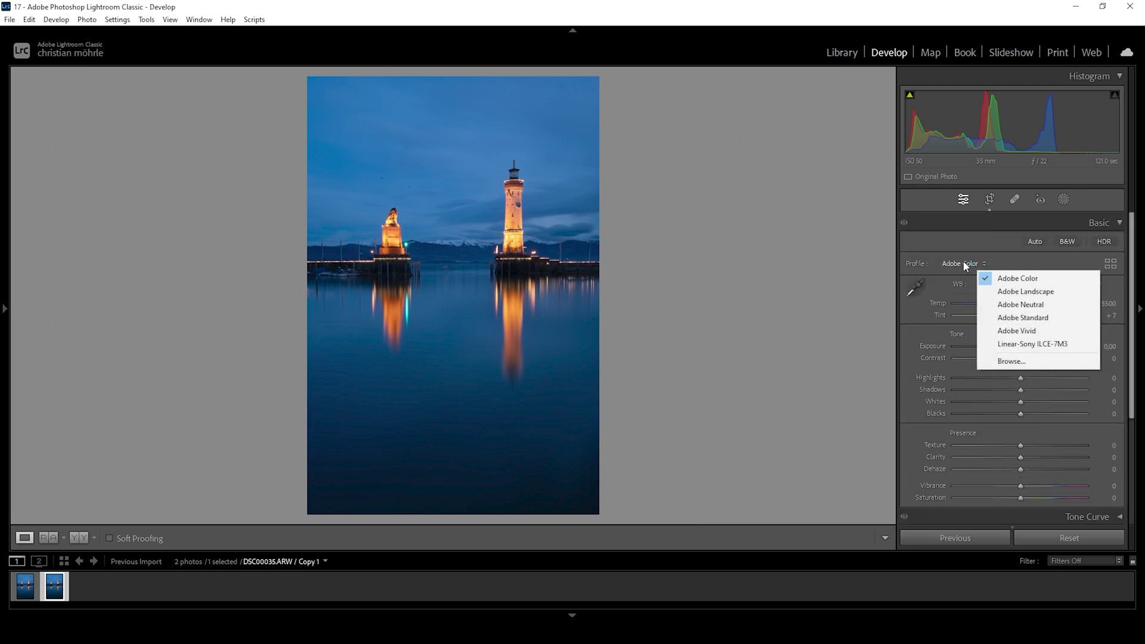
{"action": "left_click", "coordinate": [1005, 318]}
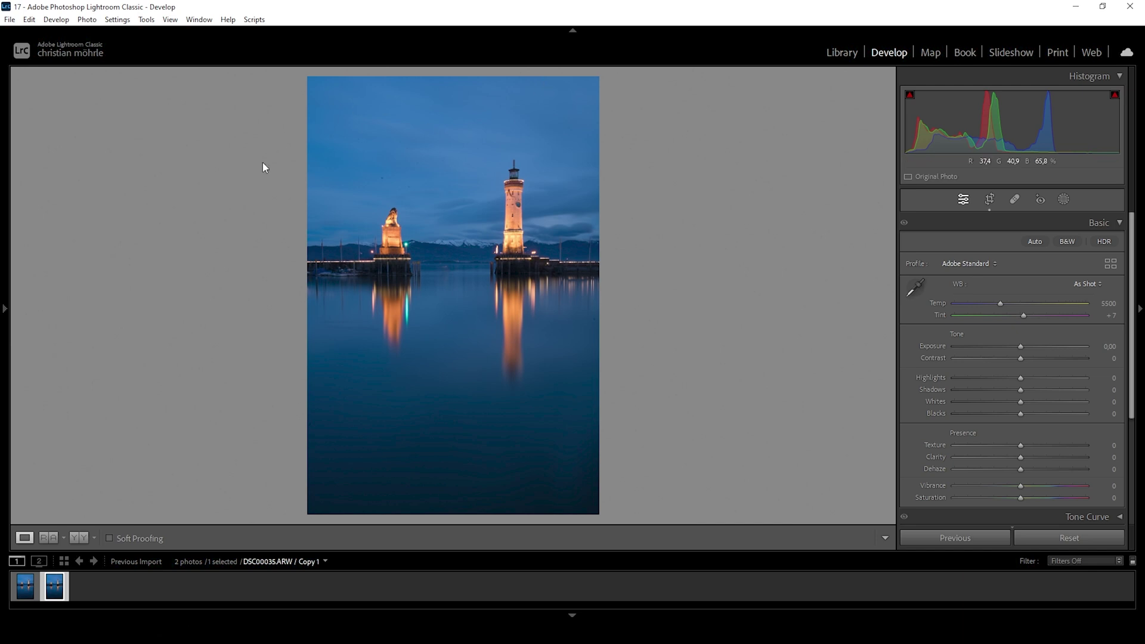
{"action": "left_click_drag", "start_coordinate": [1020, 345], "coordinate": [1027, 345]}
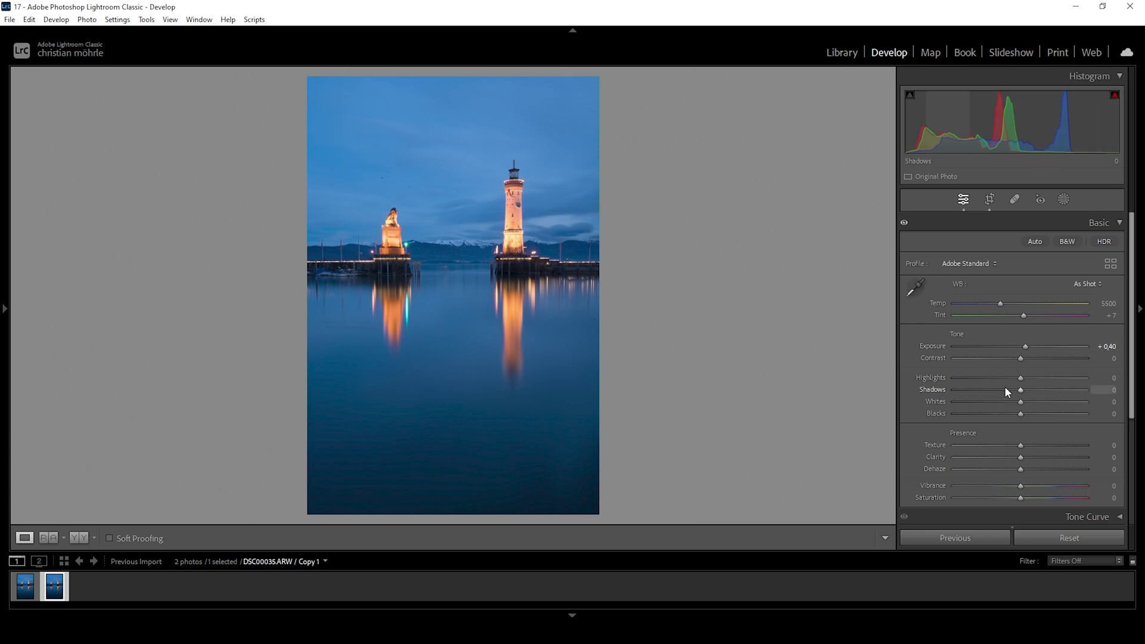
Set Highlights to -100, Shadows +19, Blacks +18, Whites +21, and begin raising Texture to +6.
{"action": "left_click_drag", "start_coordinate": [1021, 378], "coordinate": [889, 378]}
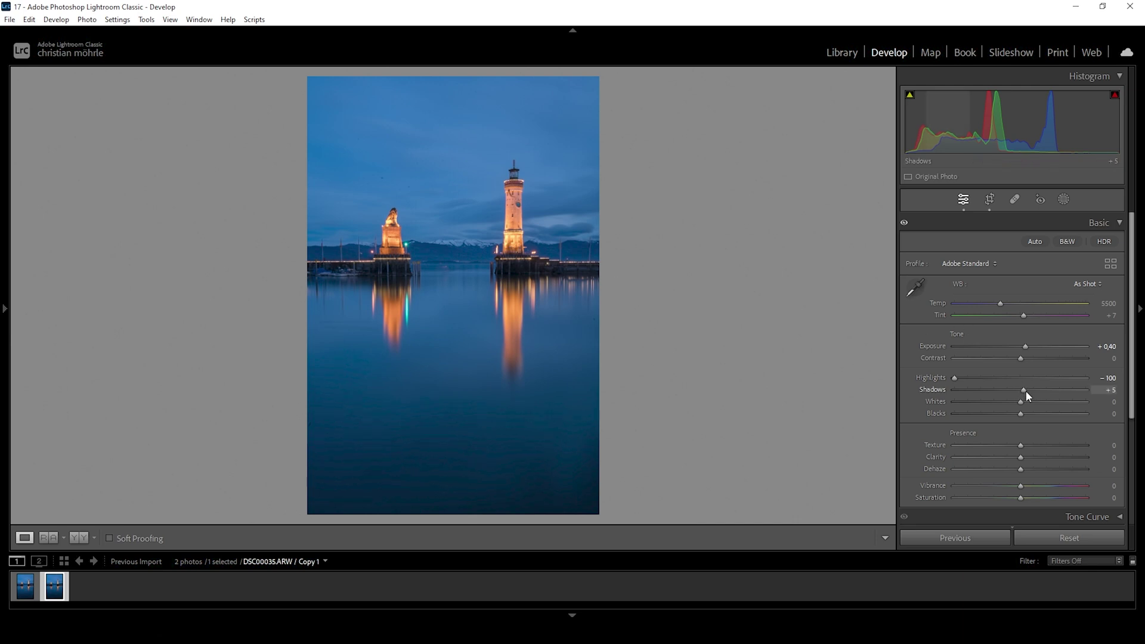
{"action": "left_click_drag", "start_coordinate": [1026, 391], "coordinate": [1035, 392]}
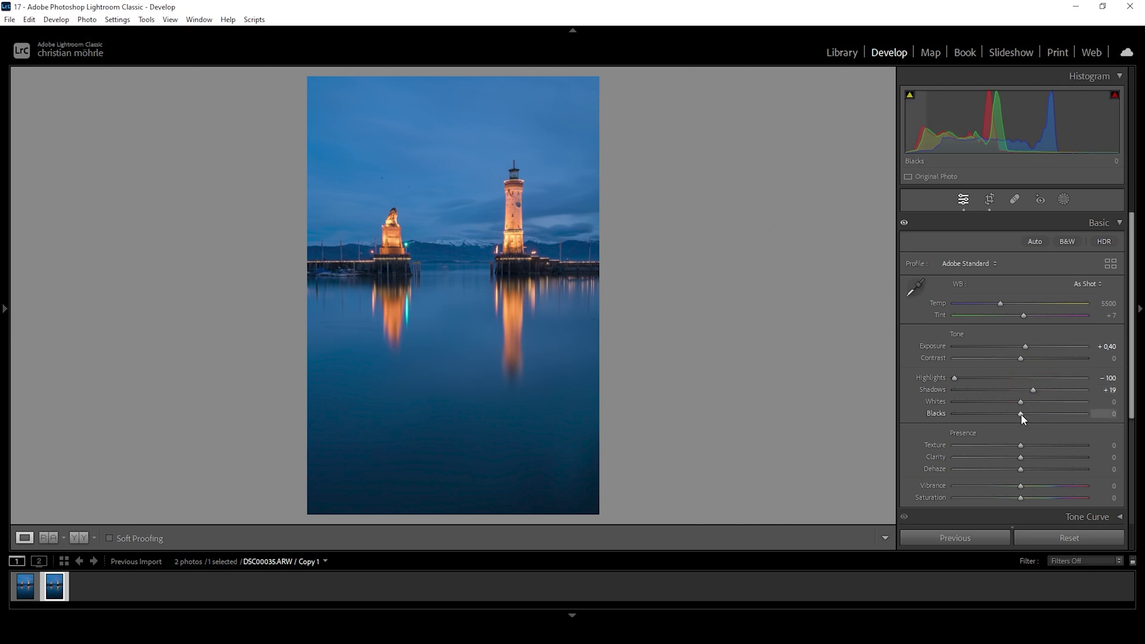
{"action": "left_click_drag", "start_coordinate": [1025, 414], "coordinate": [1033, 414]}
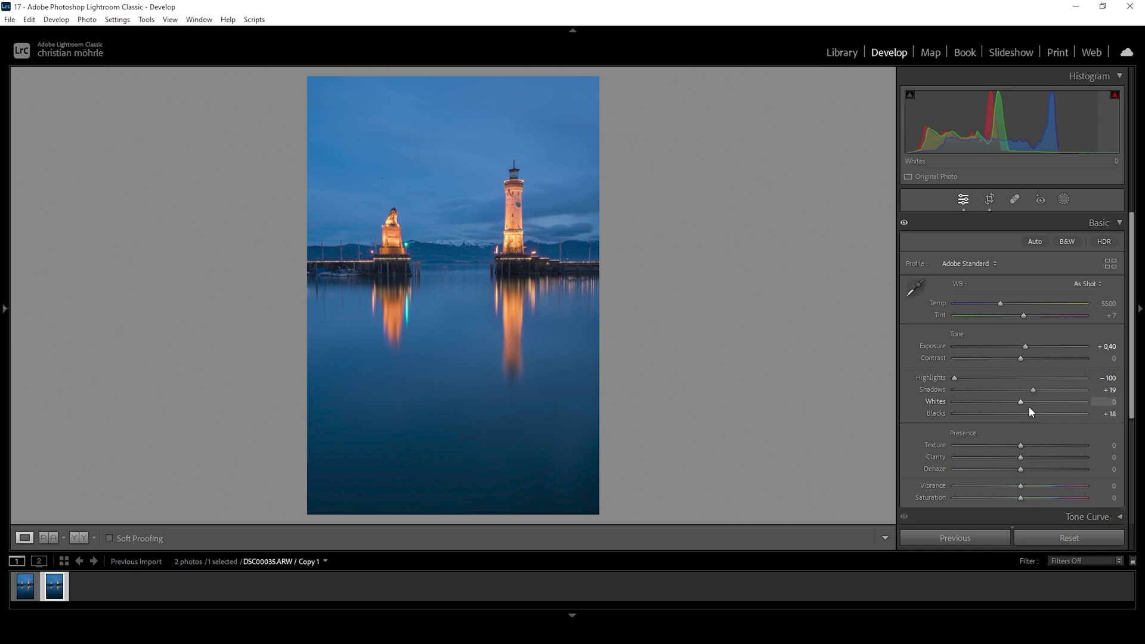
{"action": "left_click_drag", "start_coordinate": [1024, 399], "coordinate": [1037, 402]}
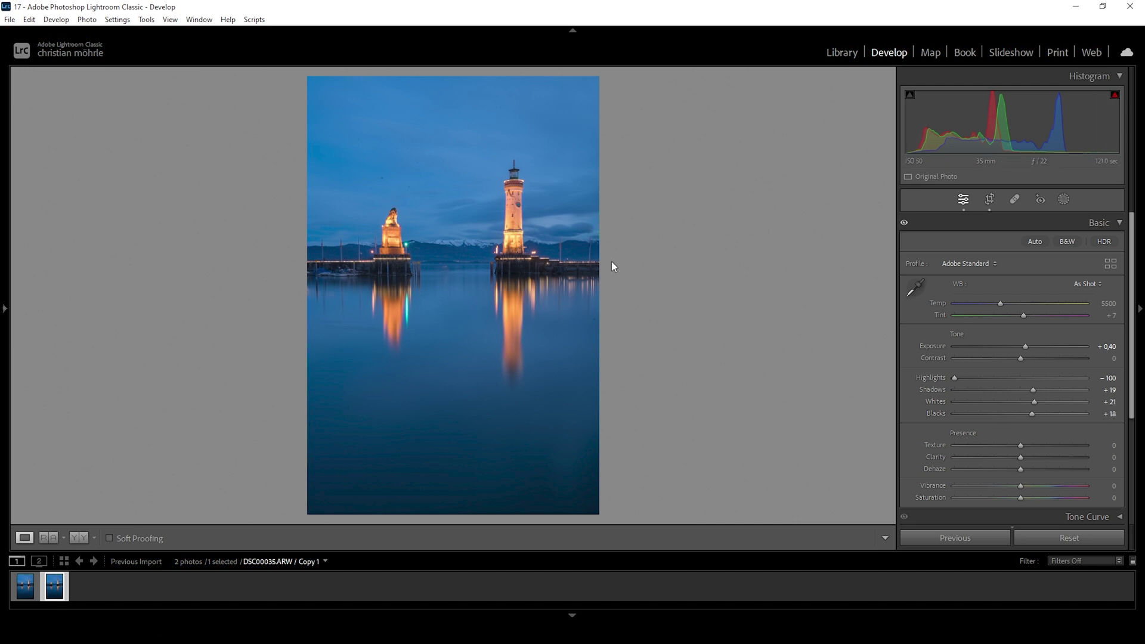
{"action": "left_click", "coordinate": [1025, 445]}
Set Clarity to +7 and switch the white balance from As Shot to Custom.
{"action": "left_click_drag", "start_coordinate": [1022, 457], "coordinate": [1025, 457]}
{"action": "left_click", "coordinate": [1026, 457]}
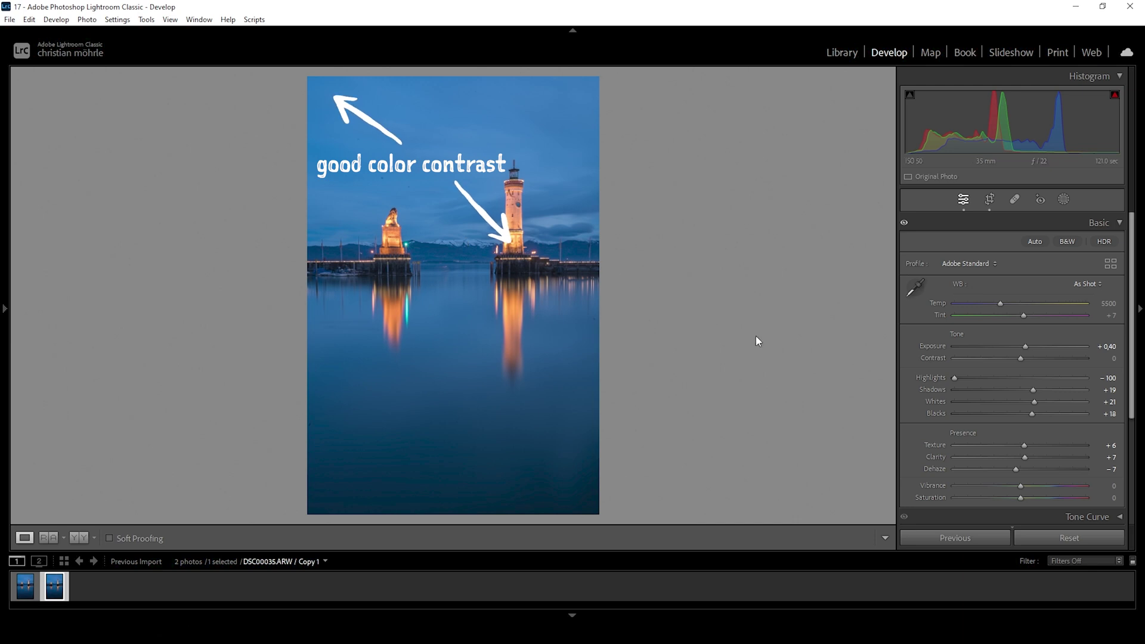
{"action": "left_click", "coordinate": [1001, 303]}
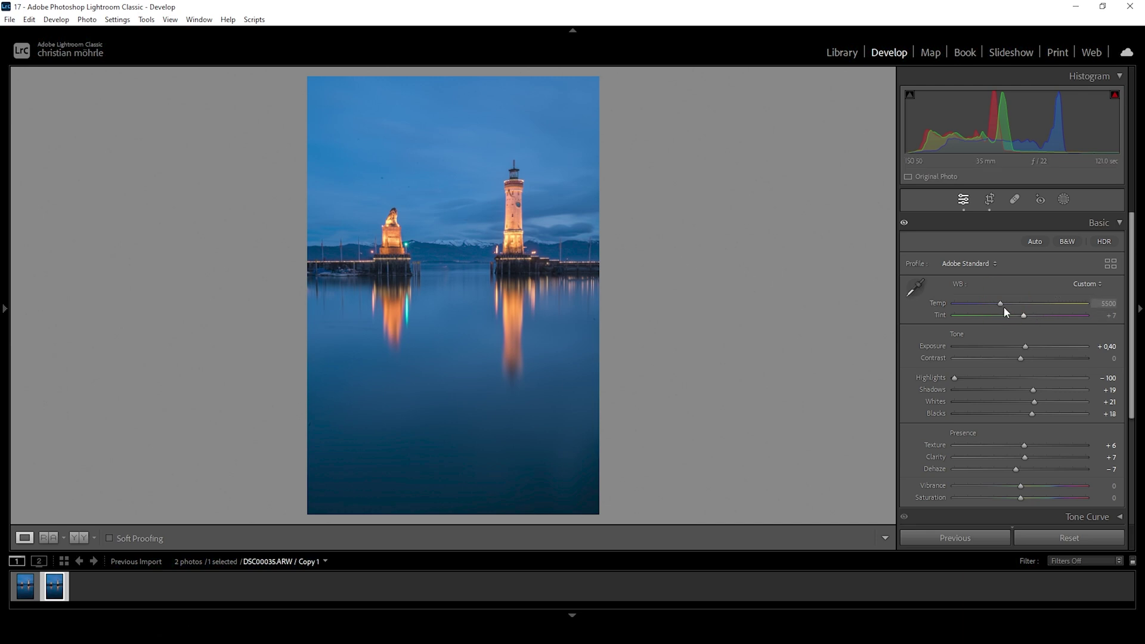
Warm the white balance Temp, try higher values, then settle it at 6650.
{"action": "left_click_drag", "start_coordinate": [1002, 304], "coordinate": [1023, 308]}
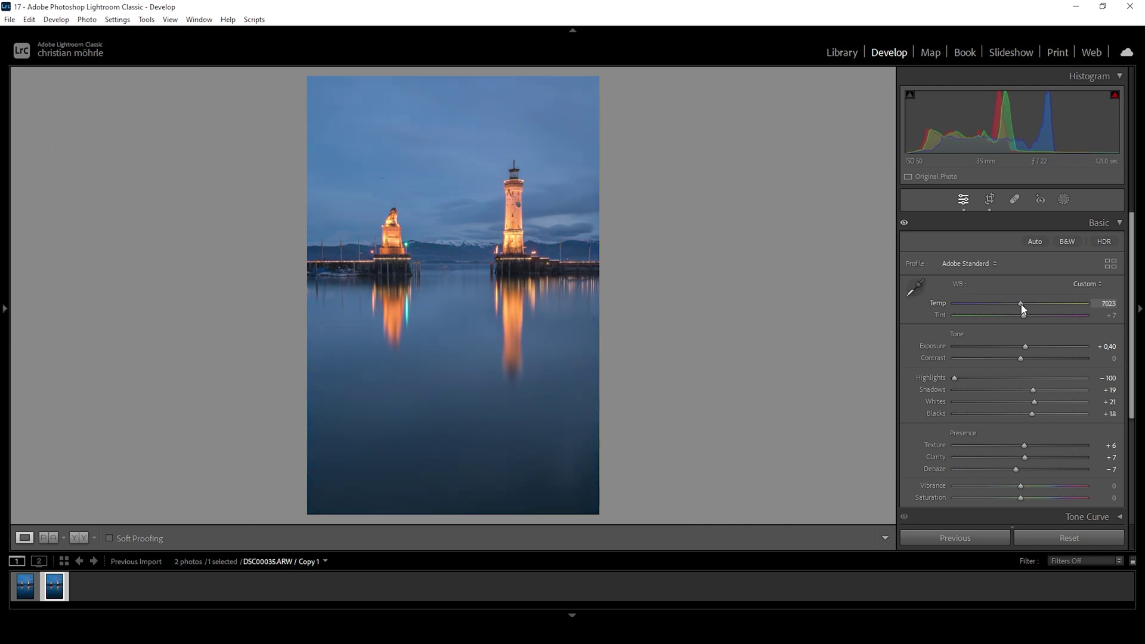
{"action": "left_click_drag", "start_coordinate": [1022, 306], "coordinate": [1060, 305]}
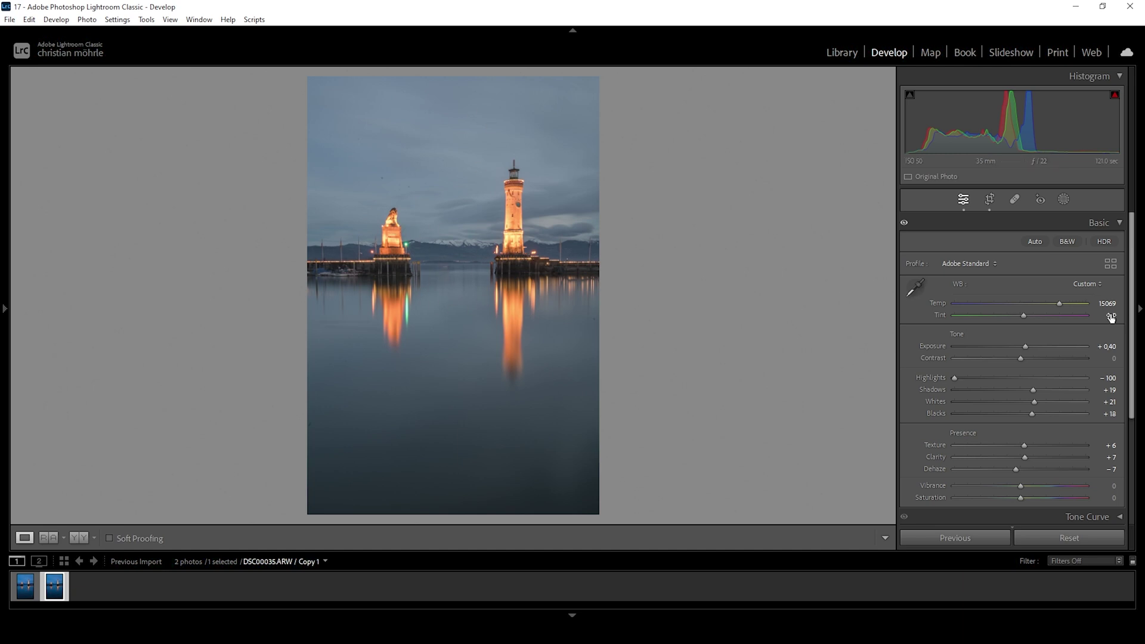
{"action": "left_click_drag", "start_coordinate": [1058, 305], "coordinate": [1034, 300]}
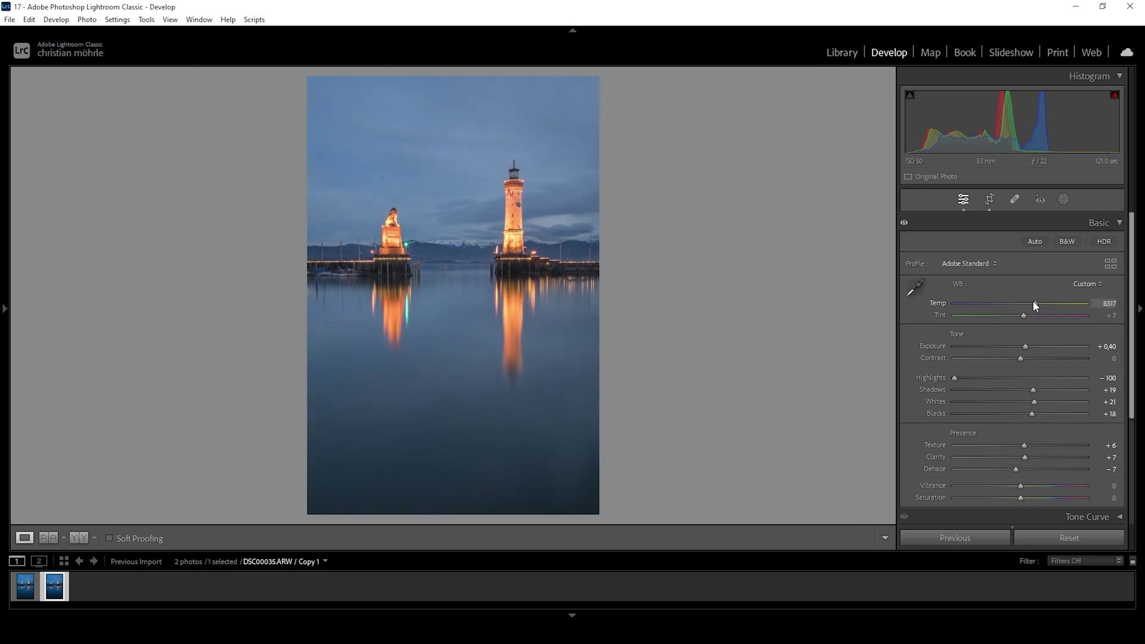
{"action": "left_click_drag", "start_coordinate": [1033, 301], "coordinate": [1012, 301]}
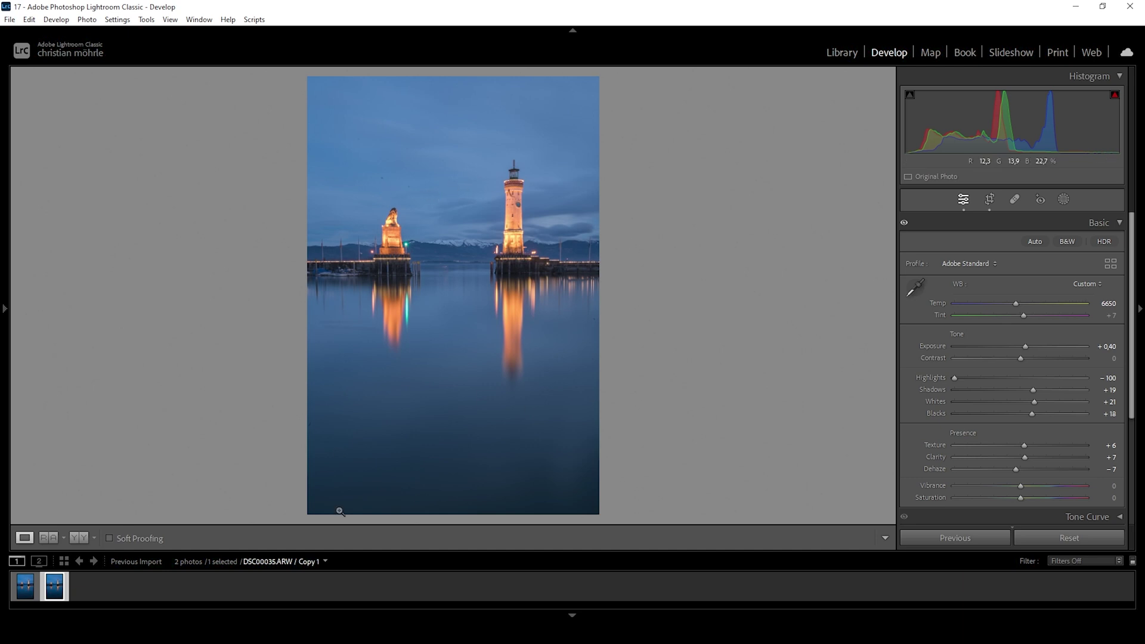
Compare the edit in Reference View, return to the single-photo view, and open Masking.
{"action": "left_click", "coordinate": [49, 537]}
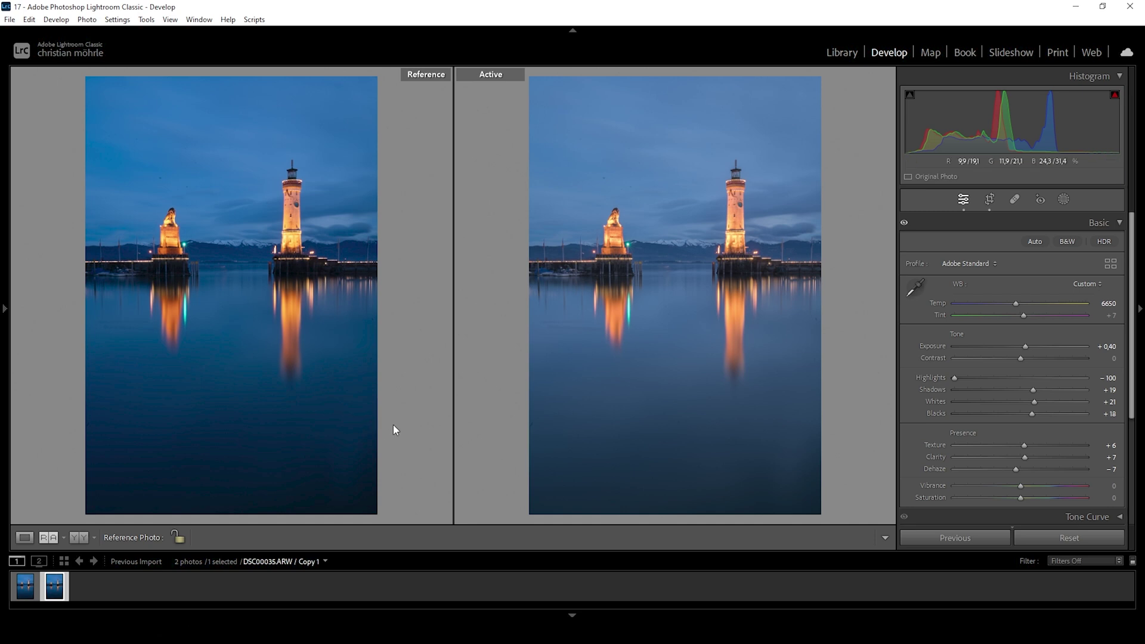
{"action": "left_click", "coordinate": [24, 537]}
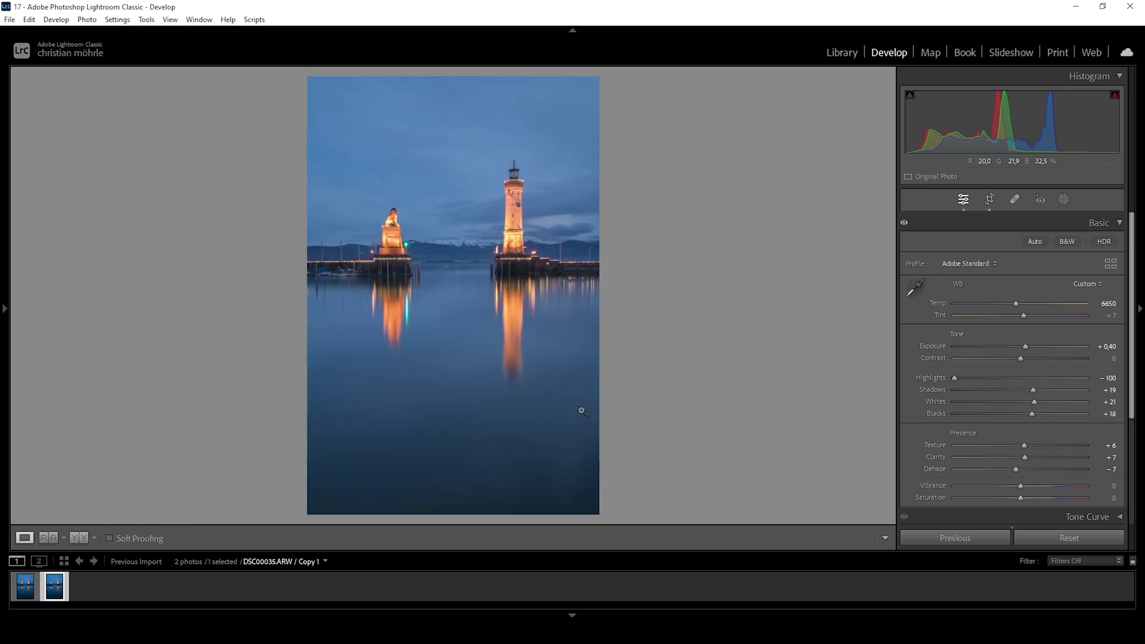
{"action": "left_click", "coordinate": [1064, 200]}
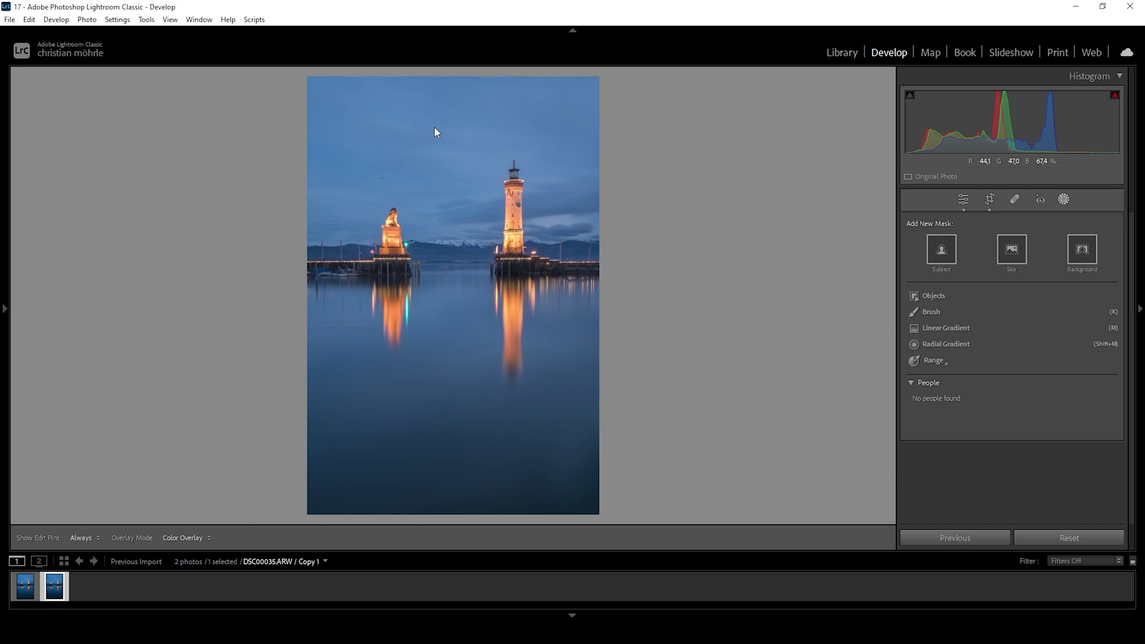
Draw a linear gradient over the sky above the horizon and darken it with Exposure around -1.10.
{"action": "left_click", "coordinate": [959, 328]}
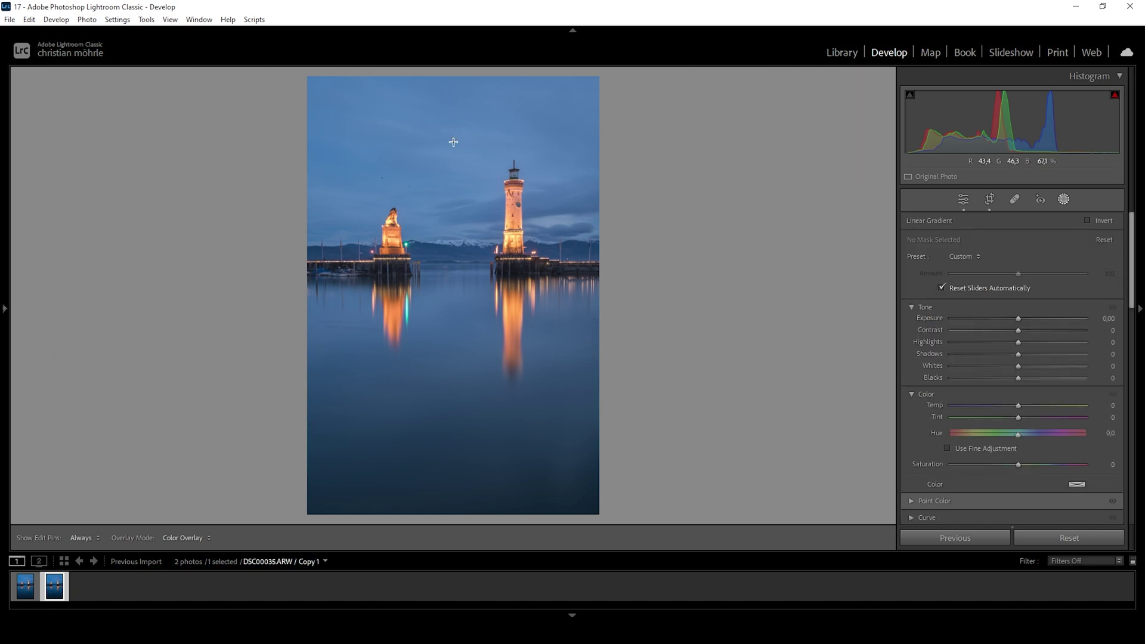
{"action": "mouse_move", "coordinate": [454, 142]}
{"action": "left_mouse_down"}
{"action": "mouse_move", "coordinate": [453, 245]}
{"action": "mouse_move", "coordinate": [452, 102]}
{"action": "left_mouse_up"}
{"action": "left_click_drag", "start_coordinate": [453, 245], "coordinate": [452, 253]}
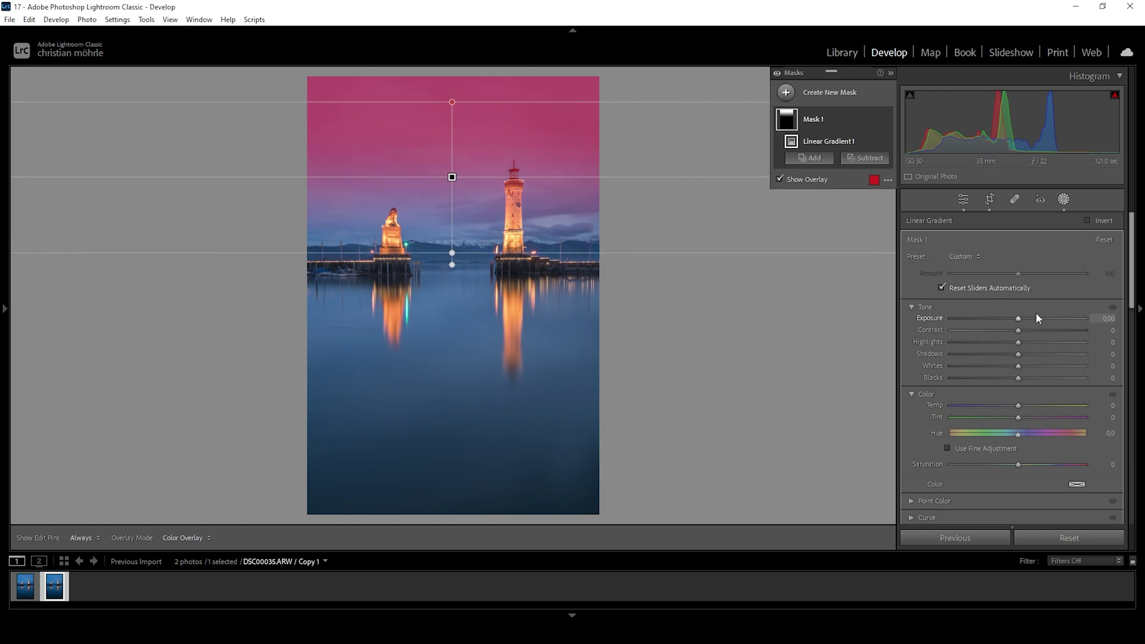
{"action": "left_click_drag", "start_coordinate": [1018, 318], "coordinate": [999, 317]}
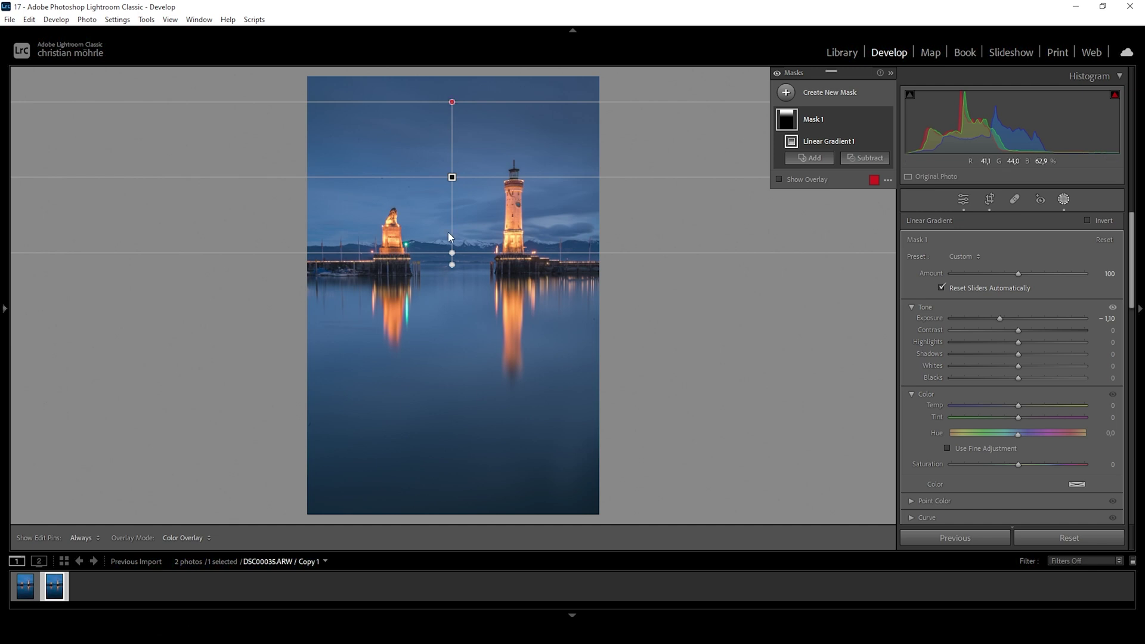
{"action": "left_click_drag", "start_coordinate": [452, 253], "coordinate": [456, 234]}
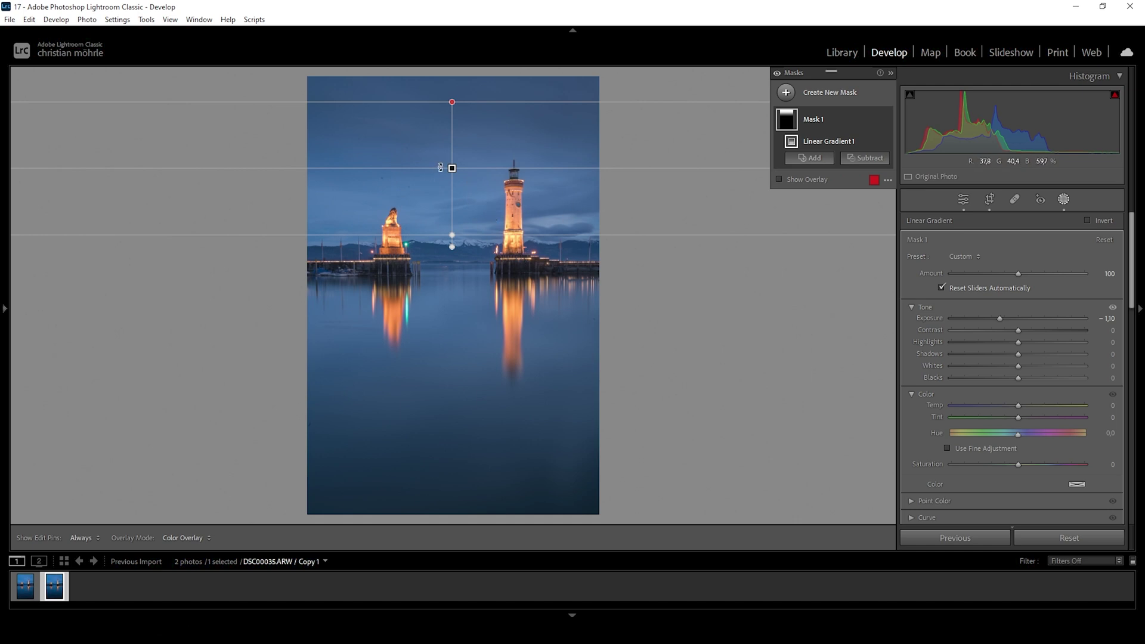
{"action": "left_click", "coordinate": [793, 99]}
Add a second linear gradient from the sky's top edge with Exposure -0.39.
{"action": "left_click", "coordinate": [869, 221]}
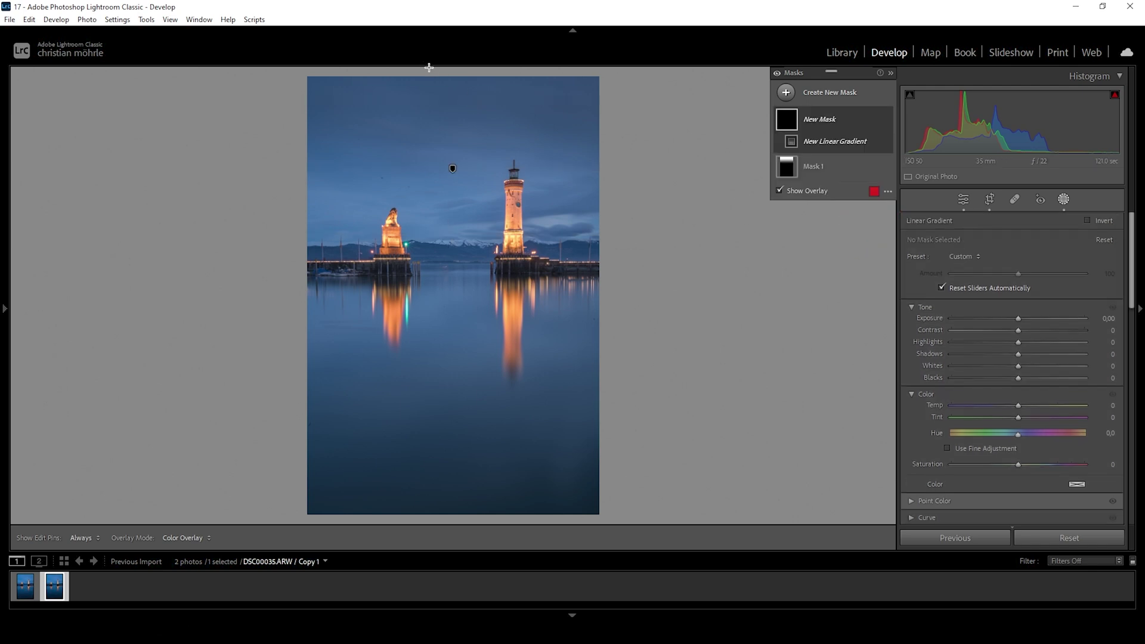
{"action": "left_click_drag", "start_coordinate": [455, 76], "coordinate": [470, 178]}
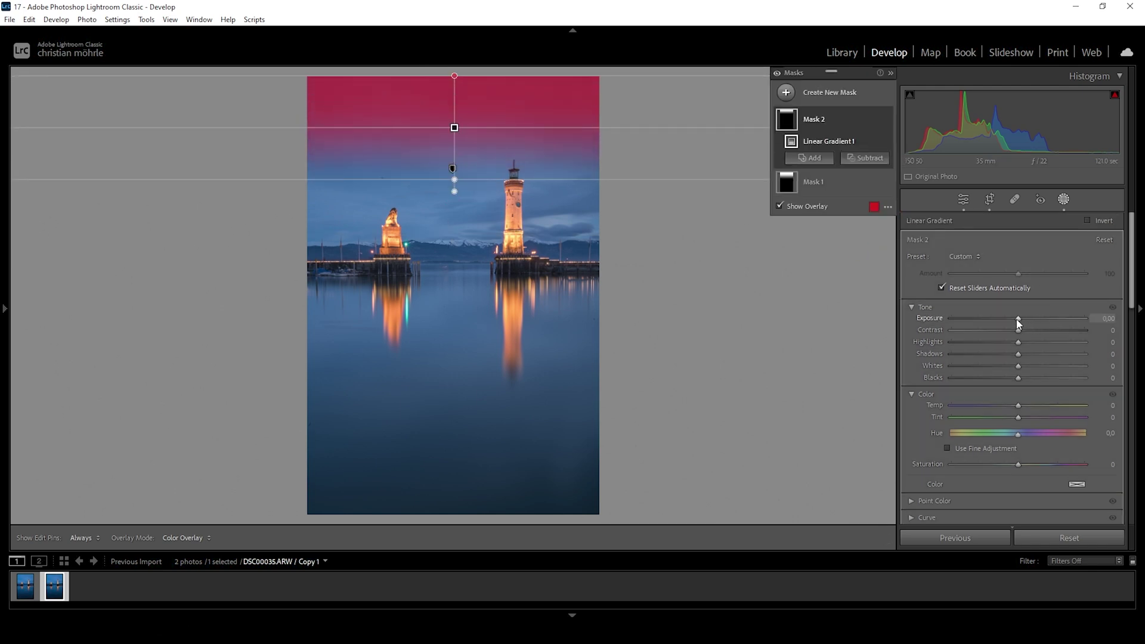
{"action": "left_click_drag", "start_coordinate": [1018, 324], "coordinate": [1012, 324]}
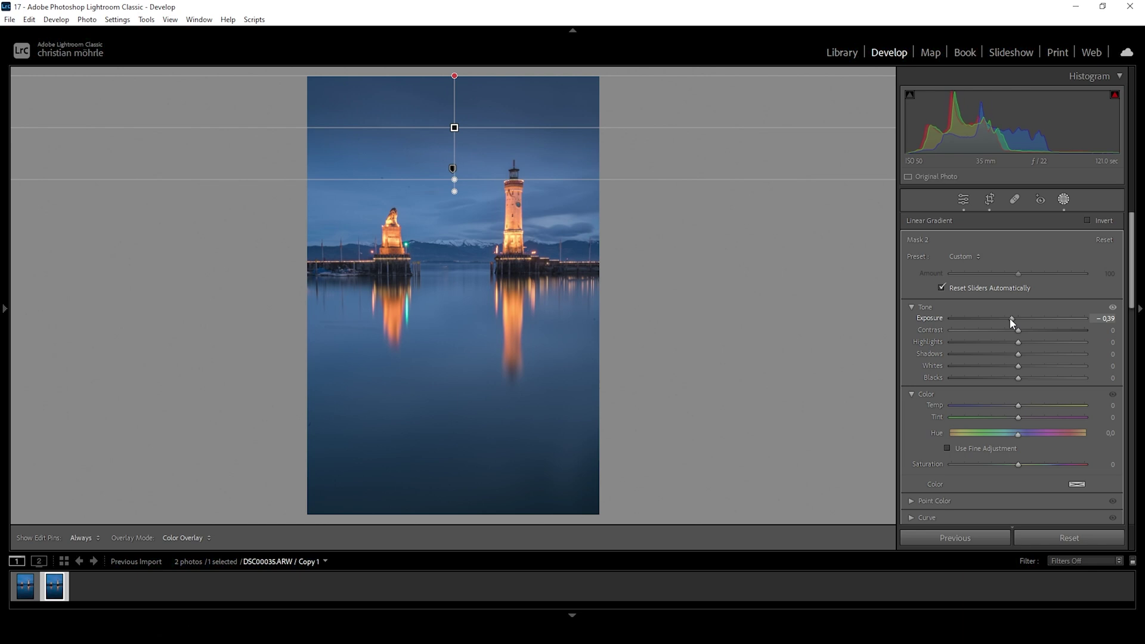
{"action": "left_click_drag", "start_coordinate": [460, 179], "coordinate": [457, 145]}
Move the first sky gradient mask higher up in the sky.
{"action": "left_click", "coordinate": [452, 170]}
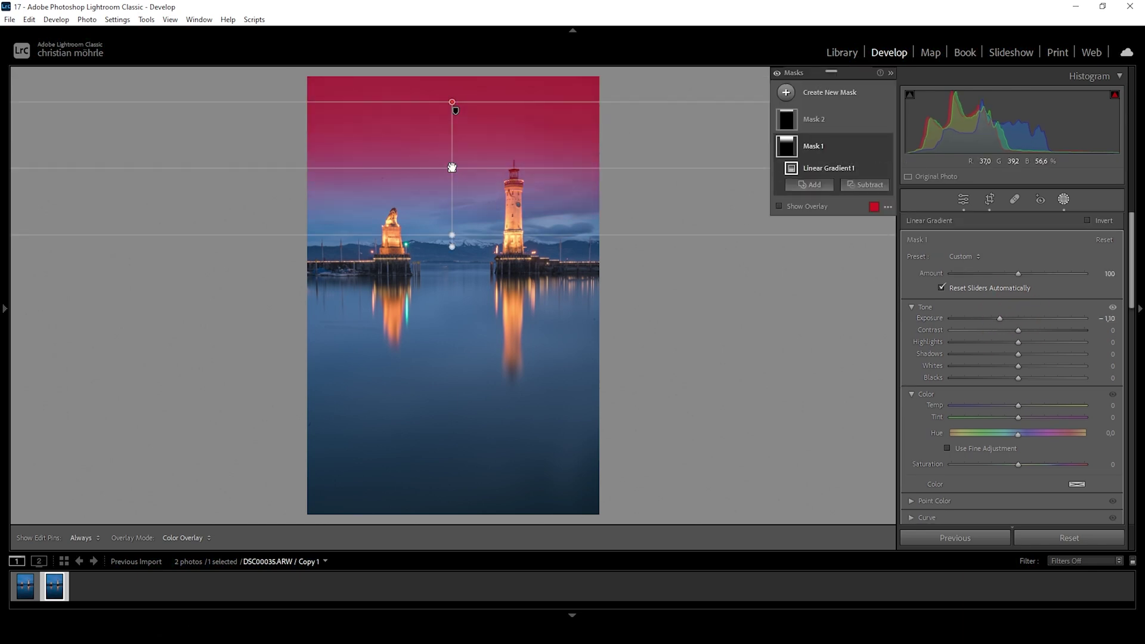
{"action": "left_click_drag", "start_coordinate": [462, 228], "coordinate": [466, 197]}
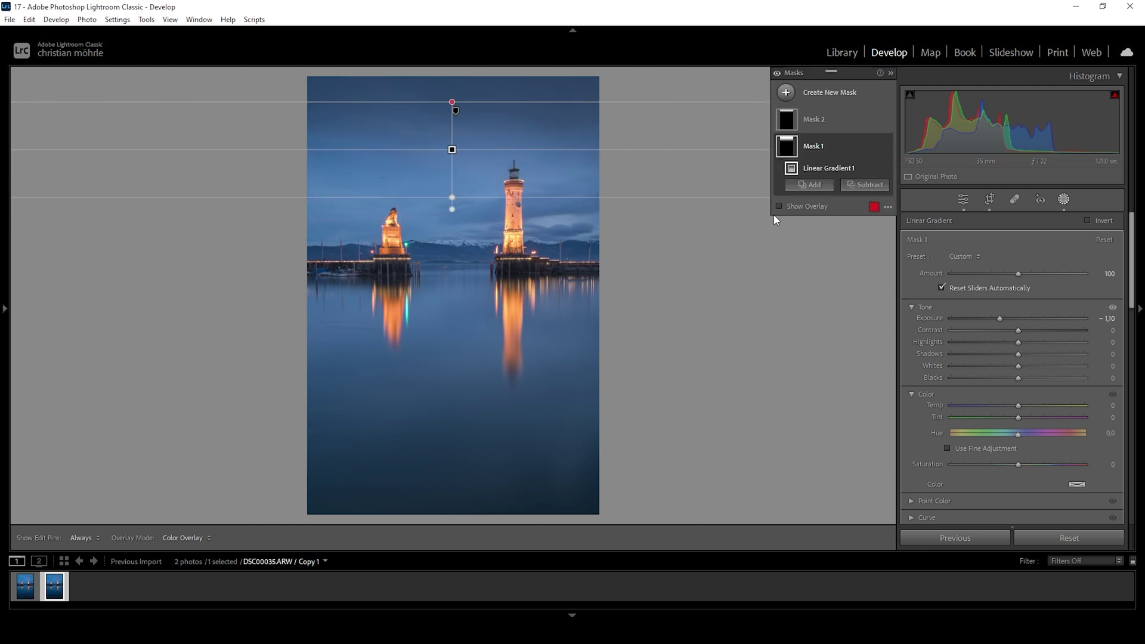
{"action": "left_click", "coordinate": [786, 92]}
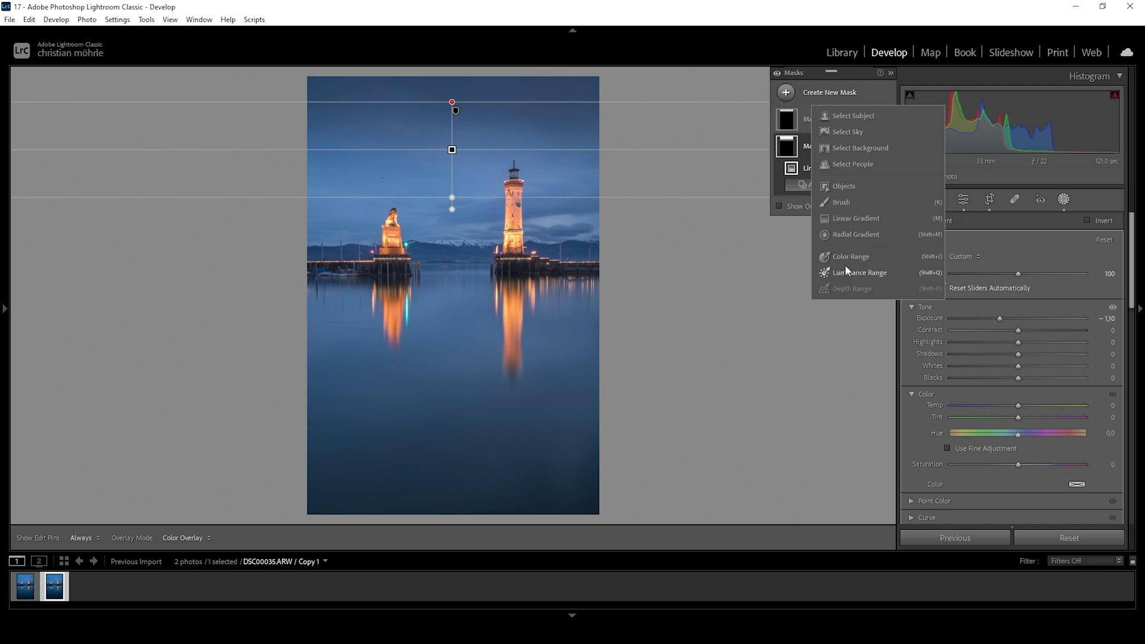
Add a third linear gradient across the horizon and pier with Clarity +38.
{"action": "left_click", "coordinate": [852, 218]}
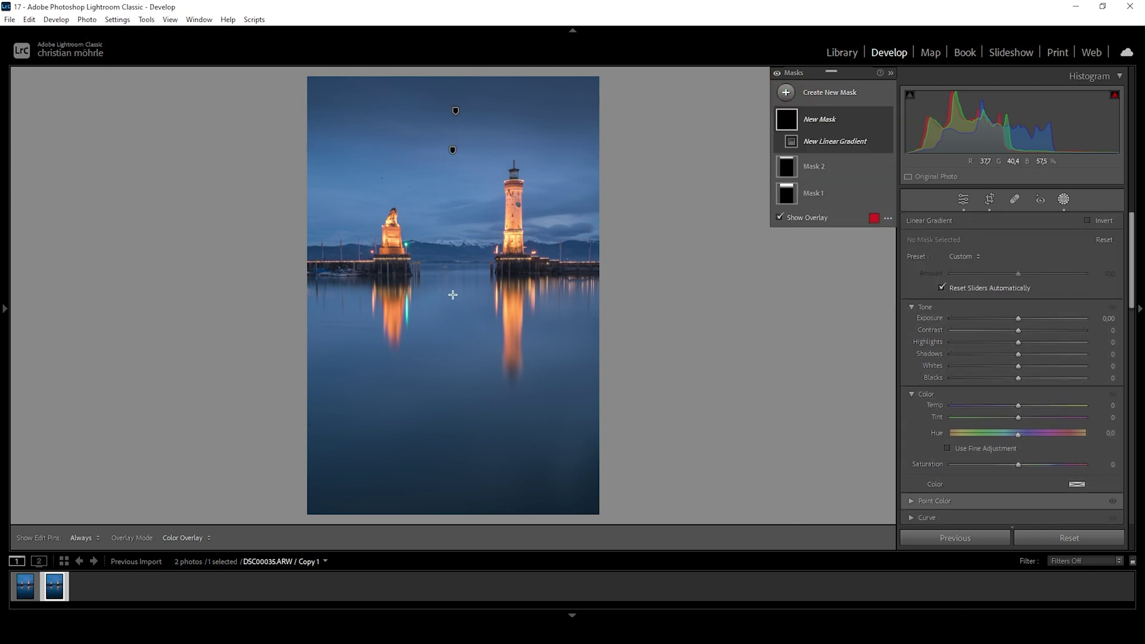
{"action": "mouse_move", "coordinate": [455, 290]}
{"action": "left_mouse_down"}
{"action": "mouse_move", "coordinate": [458, 258]}
{"action": "mouse_move", "coordinate": [455, 299]}
{"action": "left_mouse_up"}
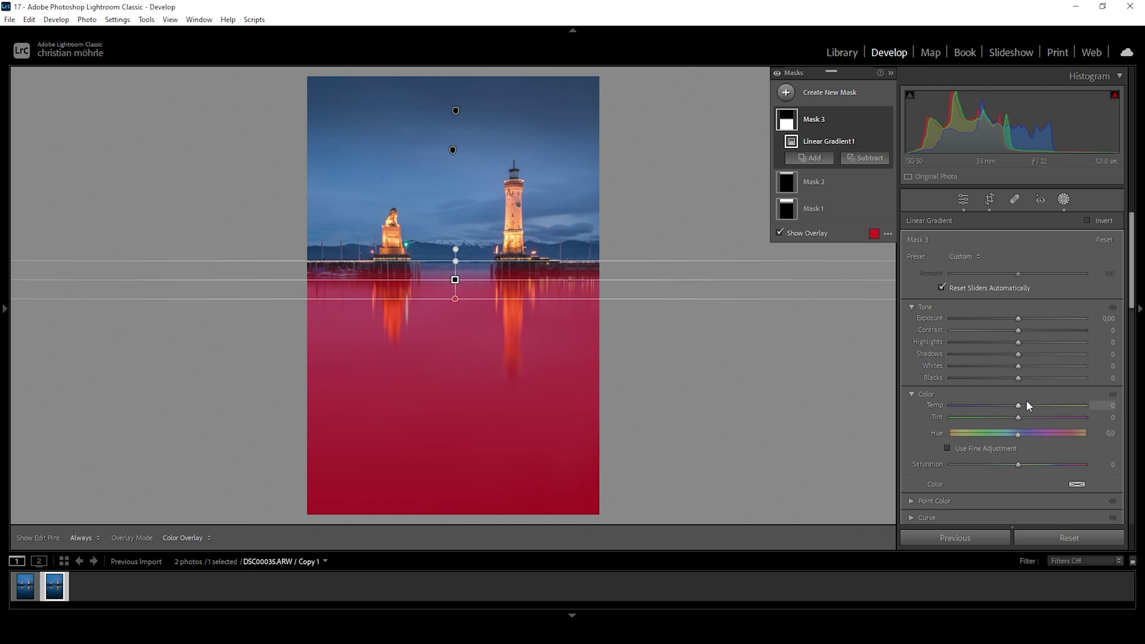
{"action": "scroll", "coordinate": [1025, 417], "scroll_direction": "down", "scroll_amount": 3}
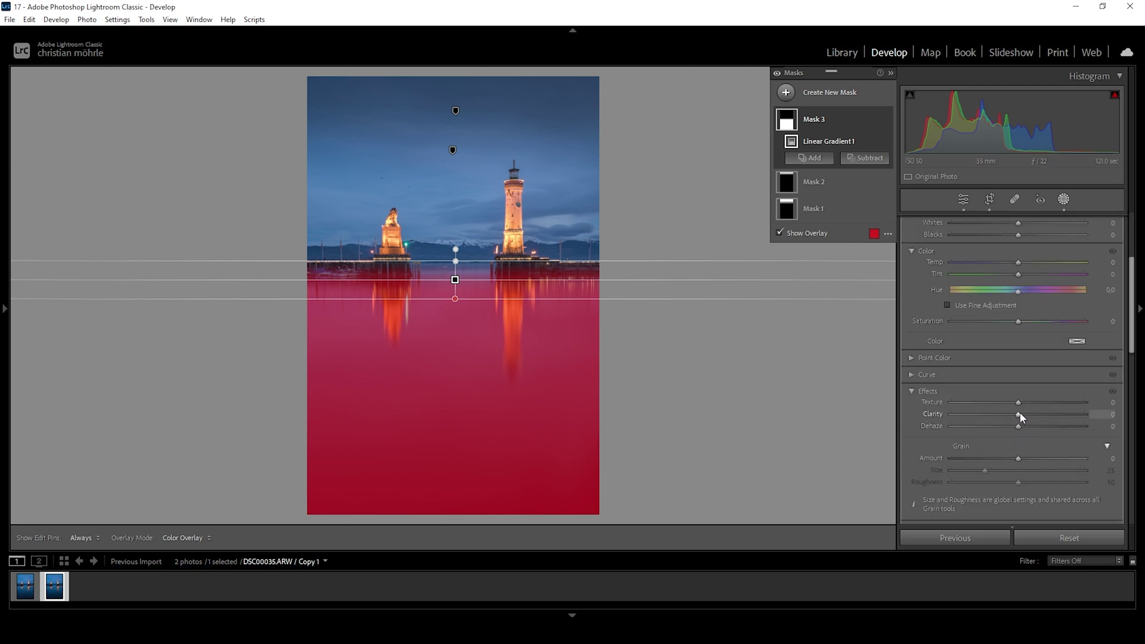
{"action": "left_click_drag", "start_coordinate": [1020, 413], "coordinate": [1050, 417]}
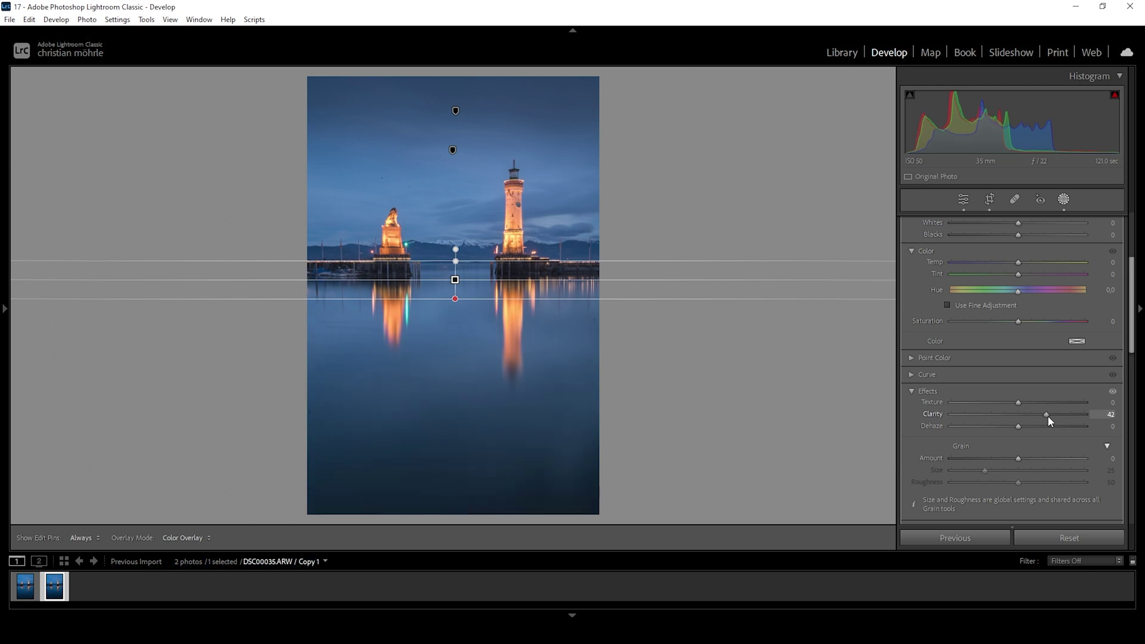
{"action": "left_click_drag", "start_coordinate": [1050, 417], "coordinate": [1043, 417]}
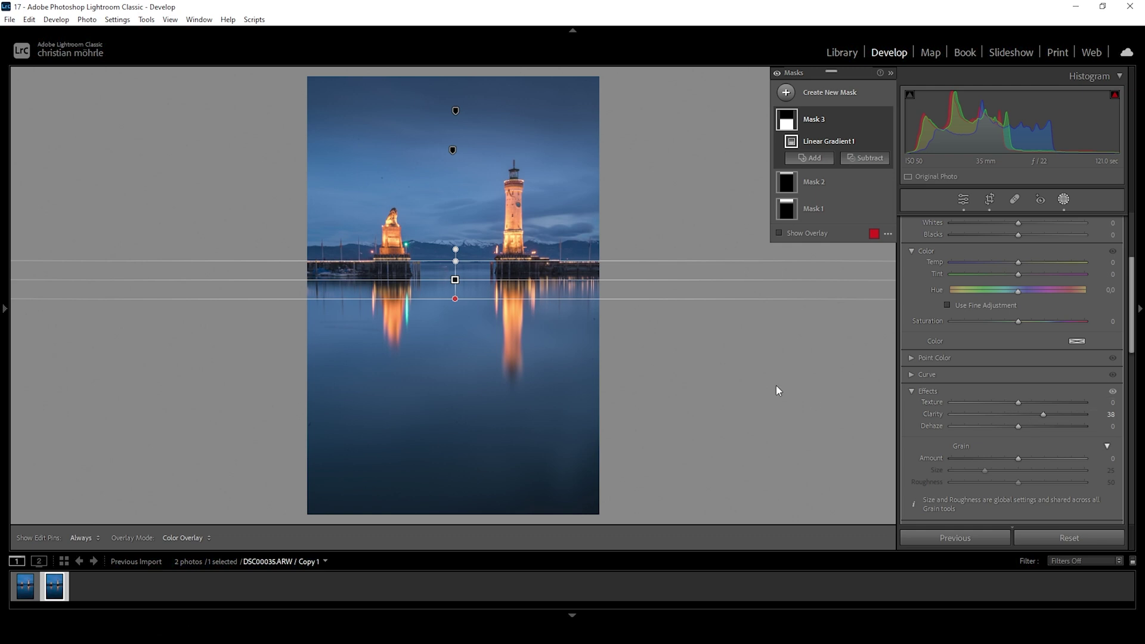
{"action": "left_click", "coordinate": [786, 92]}
Create a Color Range mask from the blue sky and subtract a linear gradient across the horizon.
{"action": "left_click", "coordinate": [853, 257]}
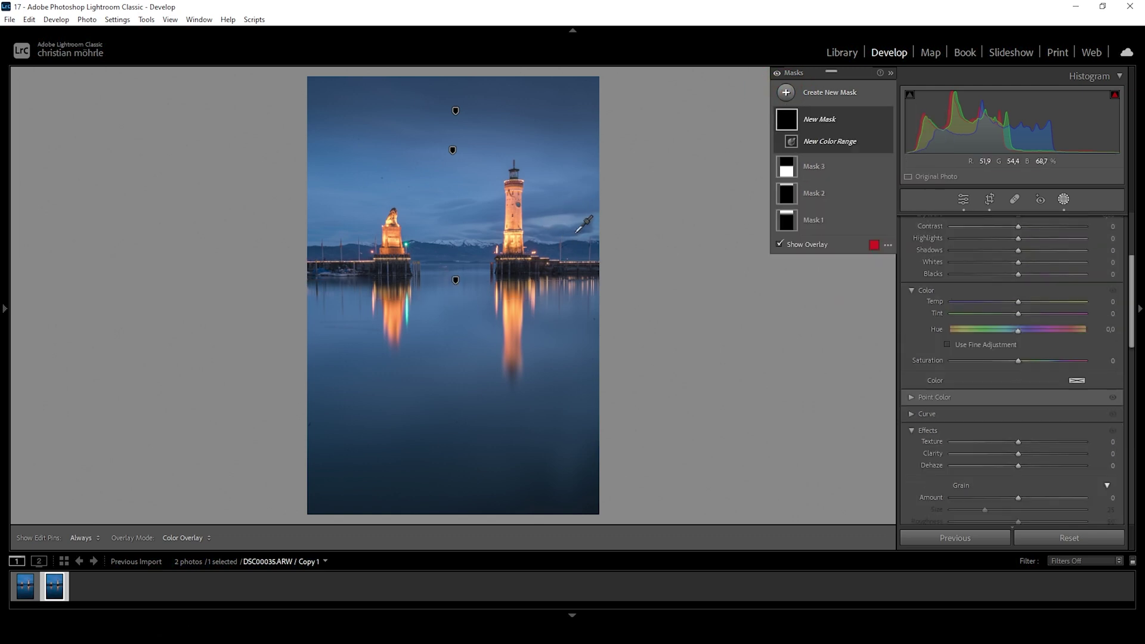
{"action": "left_click", "coordinate": [547, 222]}
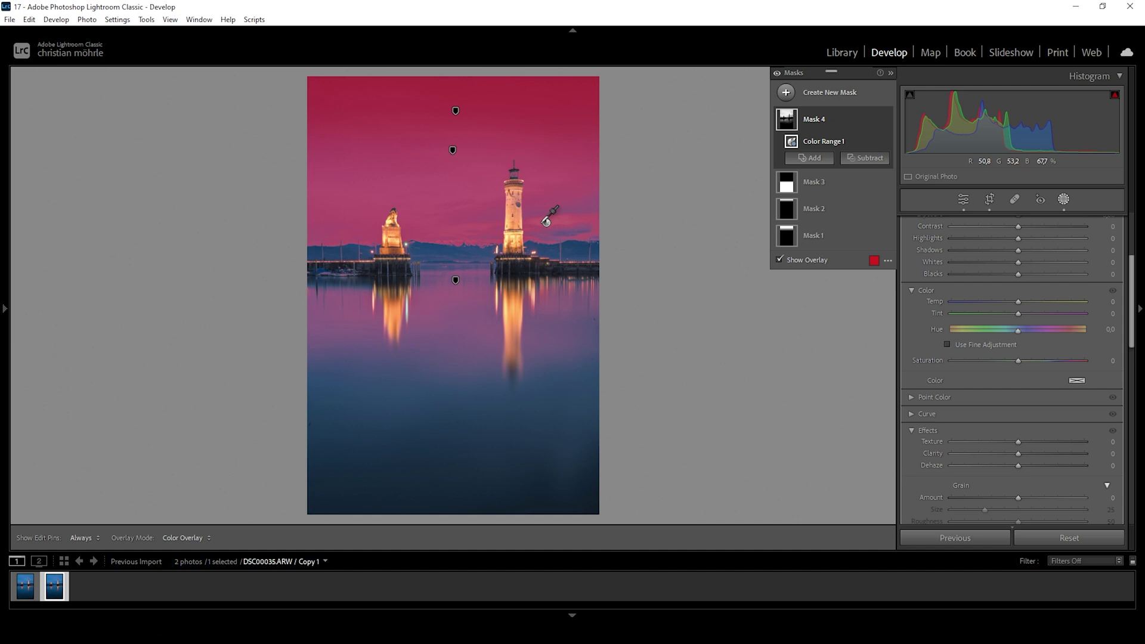
{"action": "left_click", "coordinate": [869, 159]}
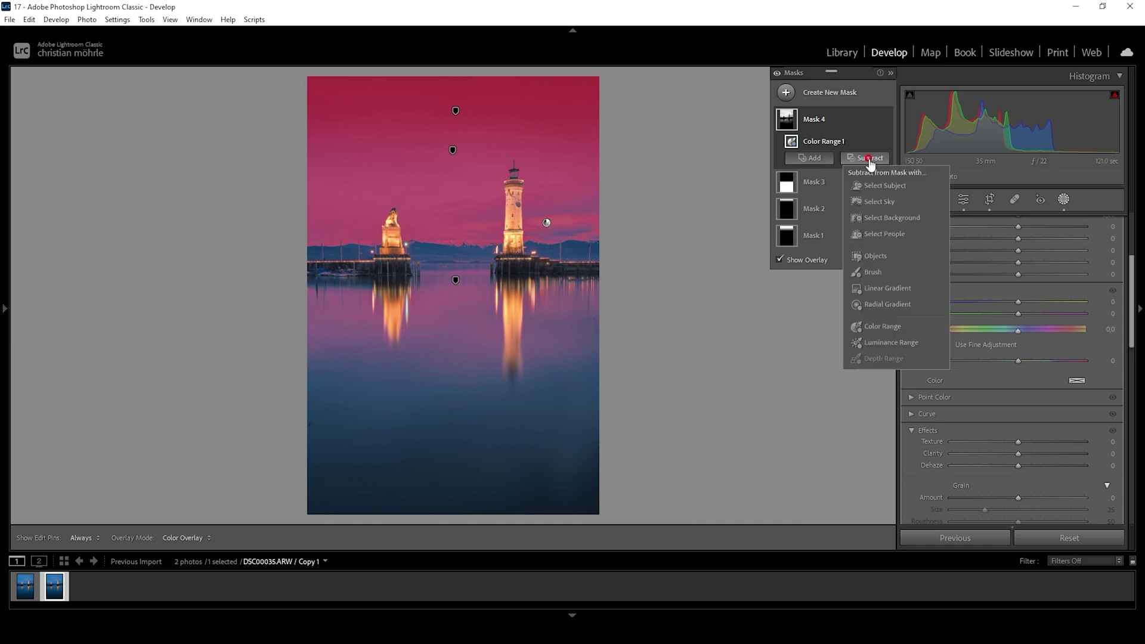
{"action": "left_click", "coordinate": [871, 290]}
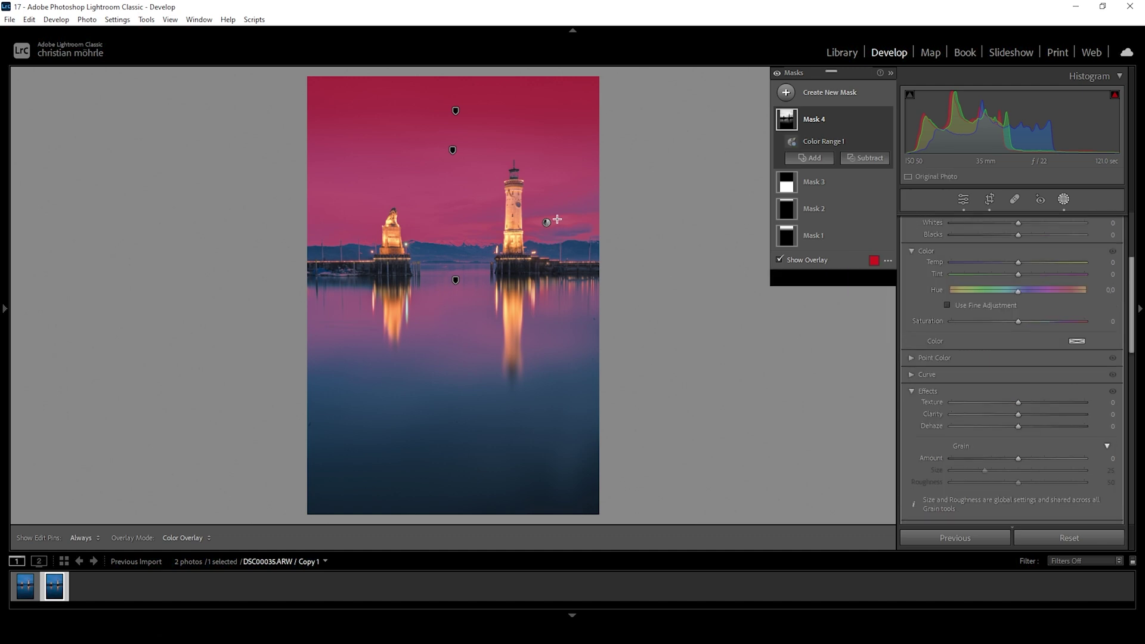
{"action": "left_click_drag", "start_coordinate": [451, 158], "coordinate": [475, 291]}
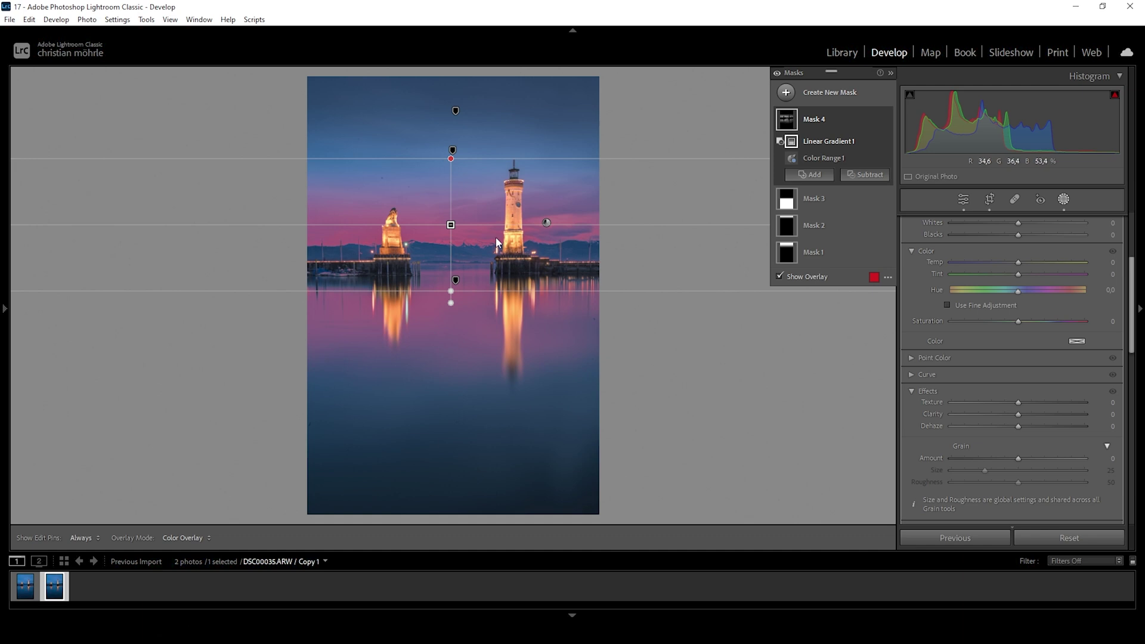
Give Mask 4 Whites 51, a higher Exposure and Clarity 48.
{"action": "scroll", "coordinate": [1031, 353], "scroll_direction": "up", "scroll_amount": 4}
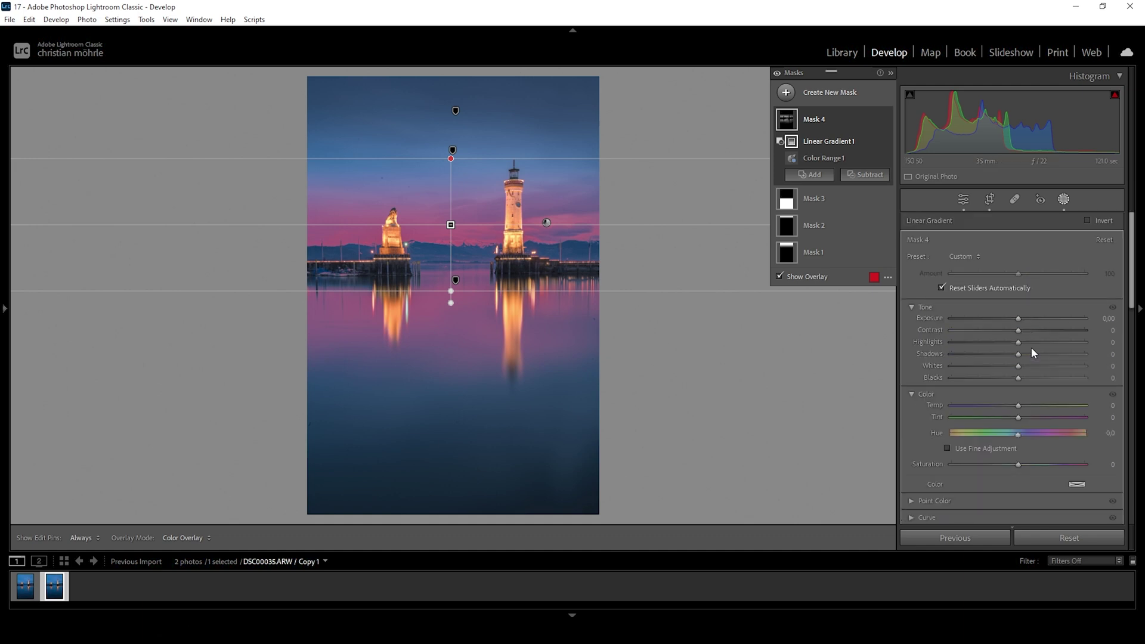
{"action": "left_click_drag", "start_coordinate": [1019, 365], "coordinate": [1051, 366]}
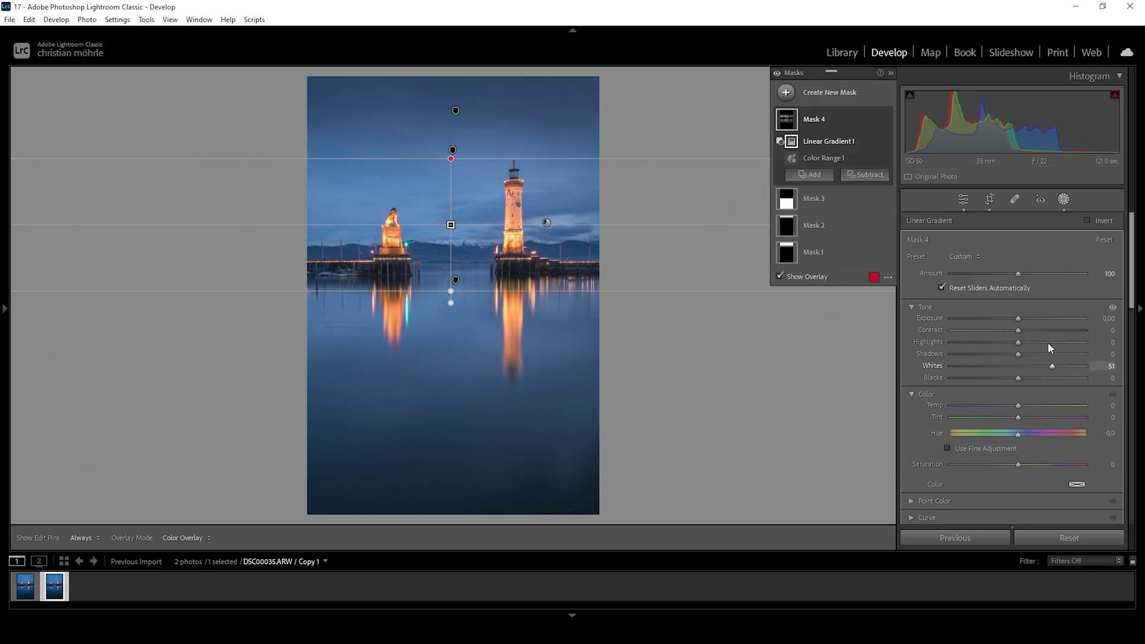
{"action": "left_click_drag", "start_coordinate": [1018, 318], "coordinate": [1029, 316]}
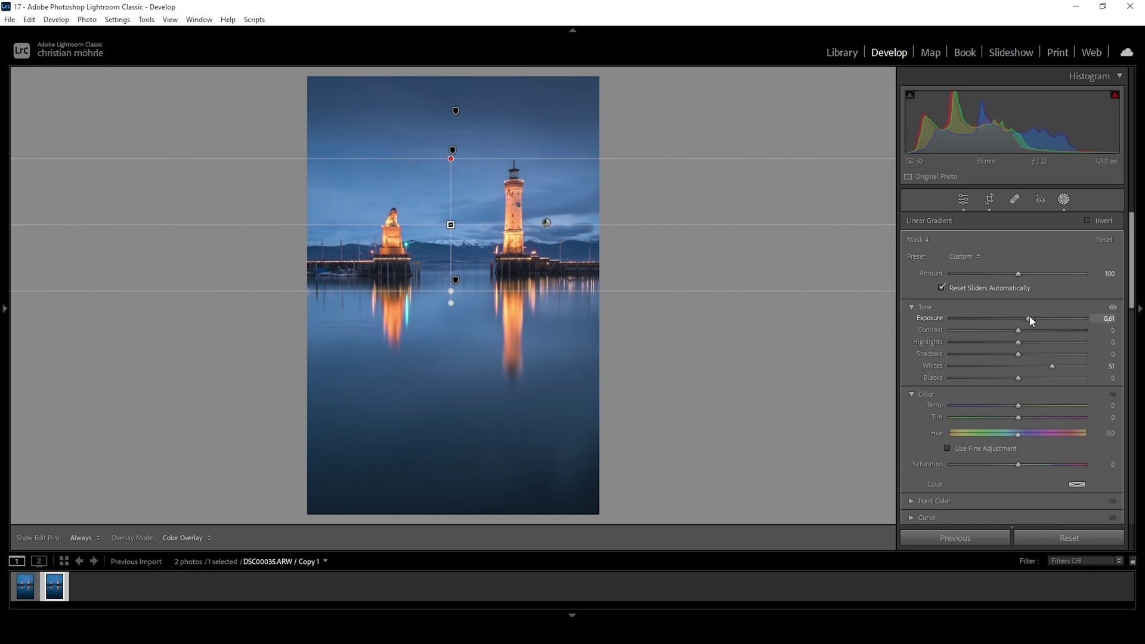
{"action": "scroll", "coordinate": [1021, 418], "scroll_direction": "down", "scroll_amount": 3}
{"action": "left_click_drag", "start_coordinate": [1019, 414], "coordinate": [1035, 414]}
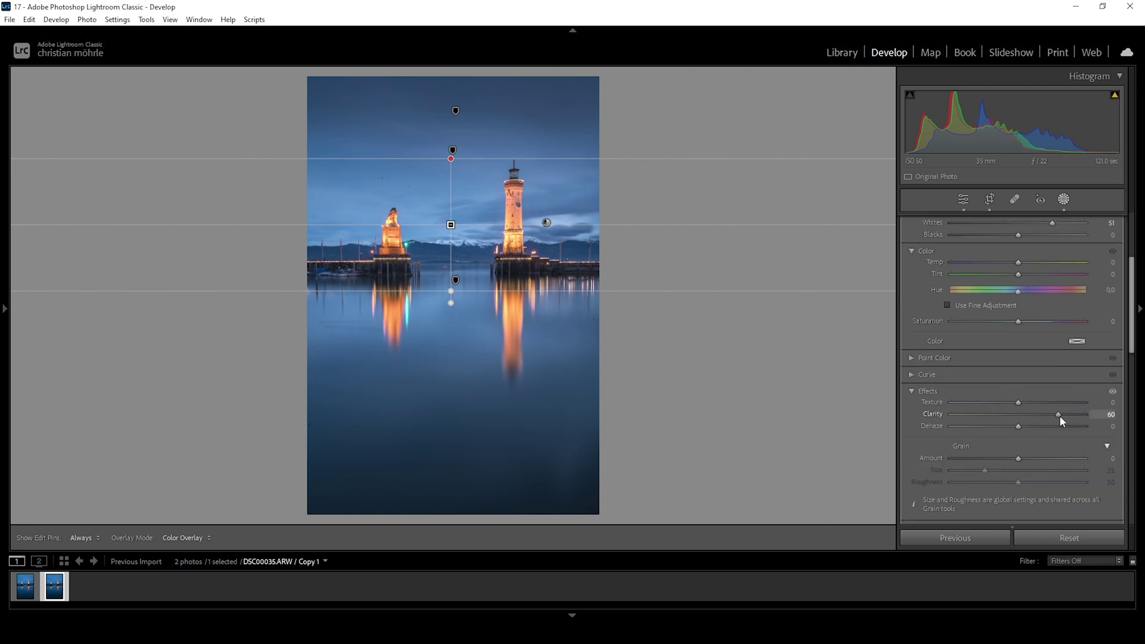
{"action": "left_click_drag", "start_coordinate": [1052, 417], "coordinate": [1052, 418]}
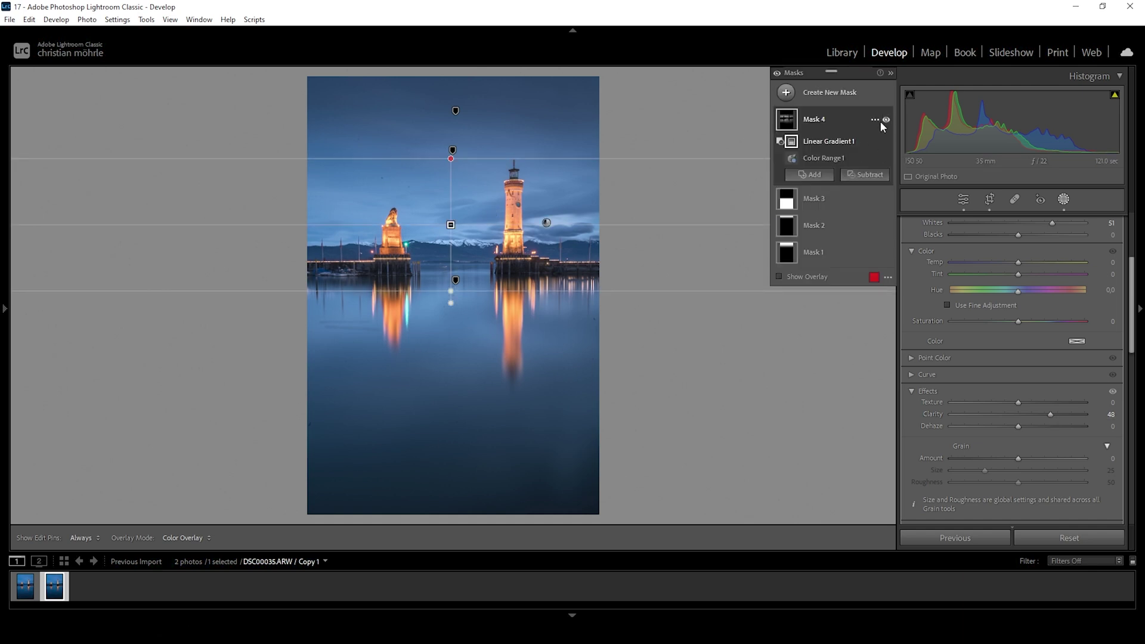
Toggle Mask 4 and then all masks off and on to compare, then exit masking.
{"action": "left_click", "coordinate": [887, 120]}
{"action": "left_click", "coordinate": [886, 120]}
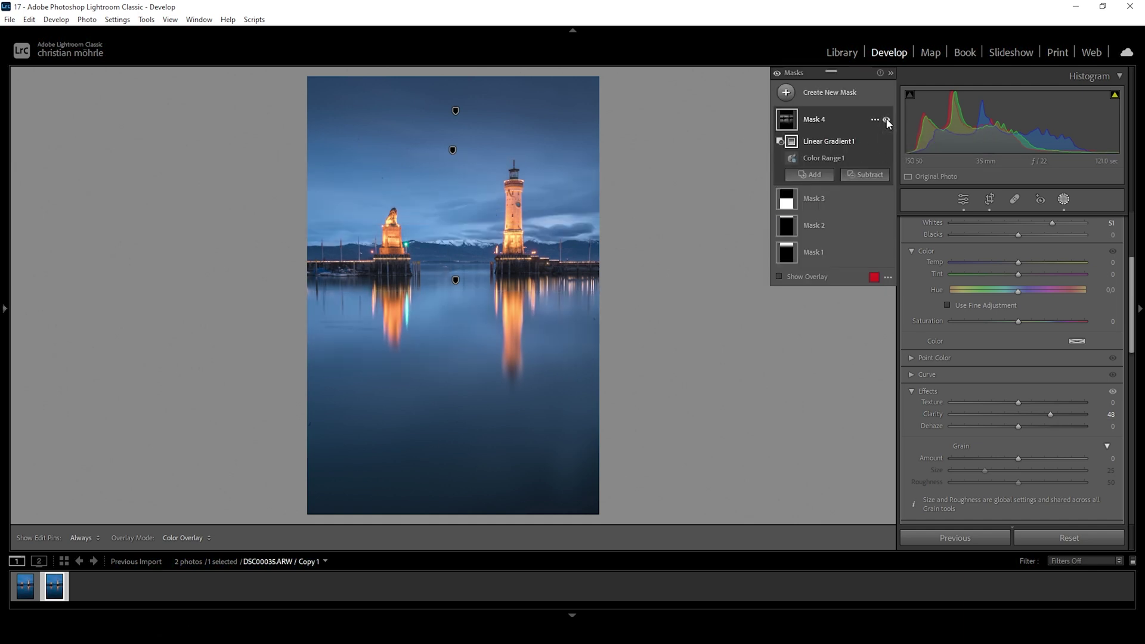
{"action": "left_click", "coordinate": [887, 120]}
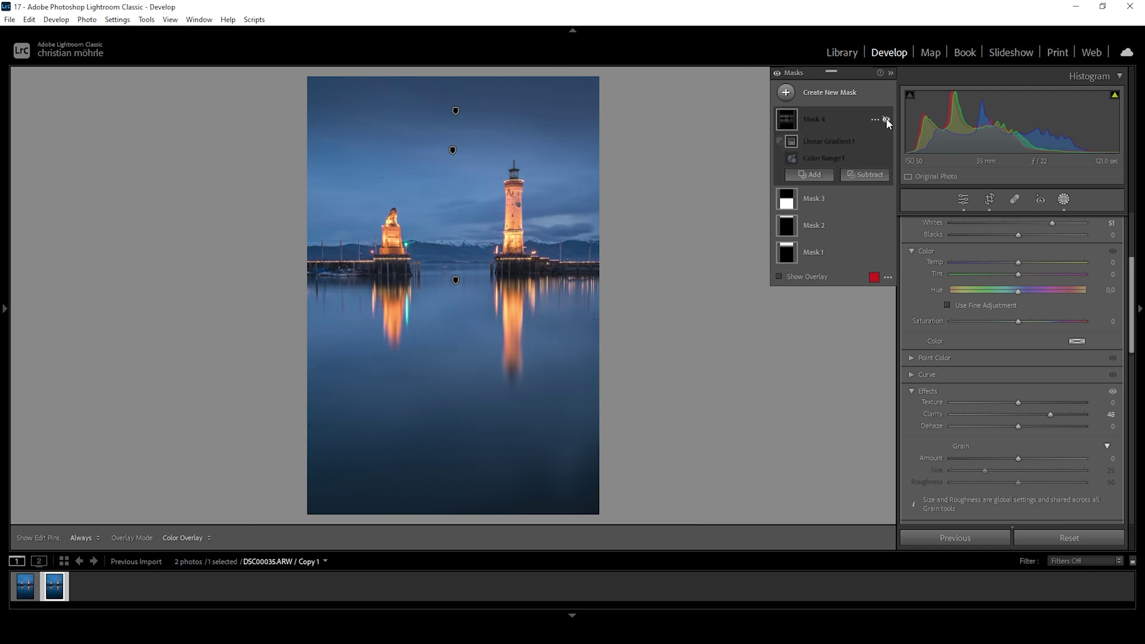
{"action": "left_click", "coordinate": [886, 120]}
{"action": "left_click", "coordinate": [886, 120]}
{"action": "left_click", "coordinate": [887, 119]}
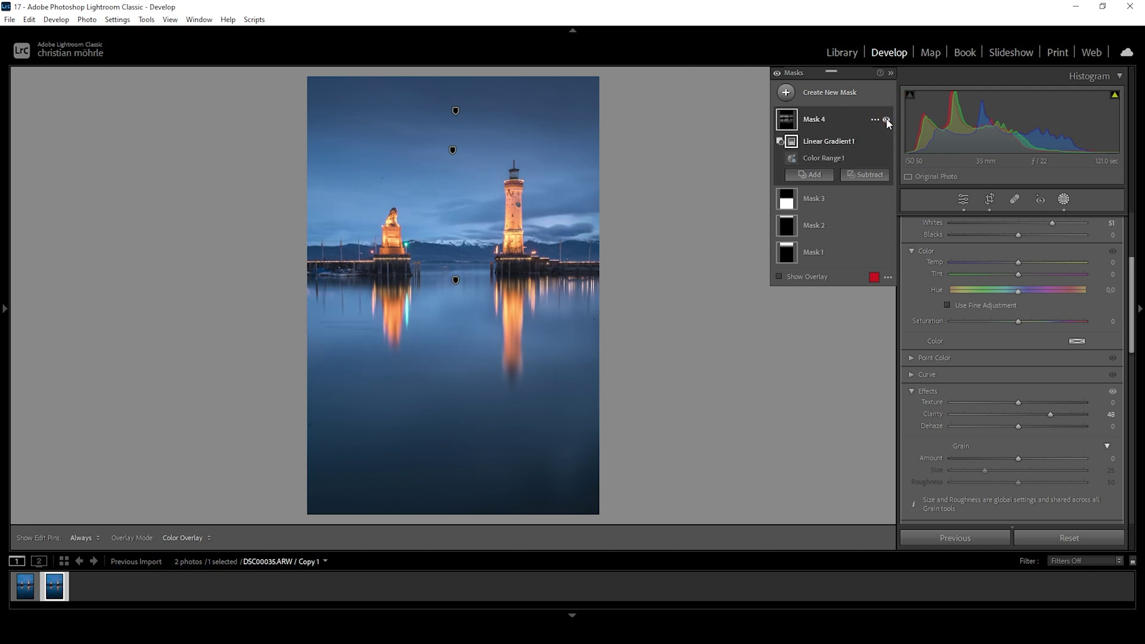
{"action": "left_click", "coordinate": [887, 120]}
{"action": "left_click", "coordinate": [887, 120]}
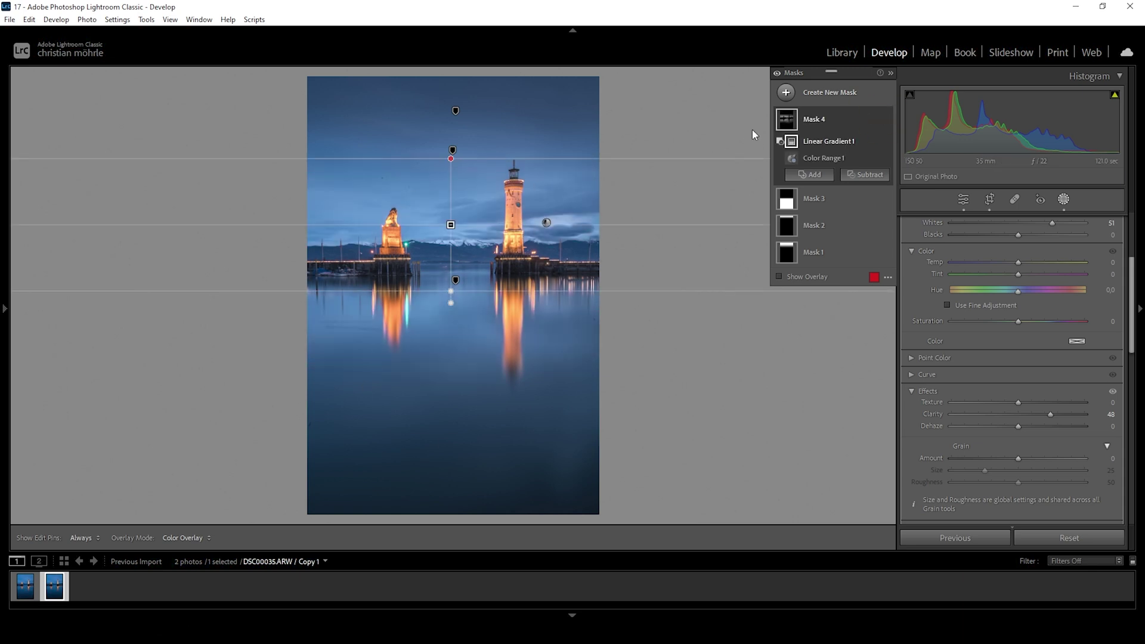
{"action": "left_click", "coordinate": [778, 74]}
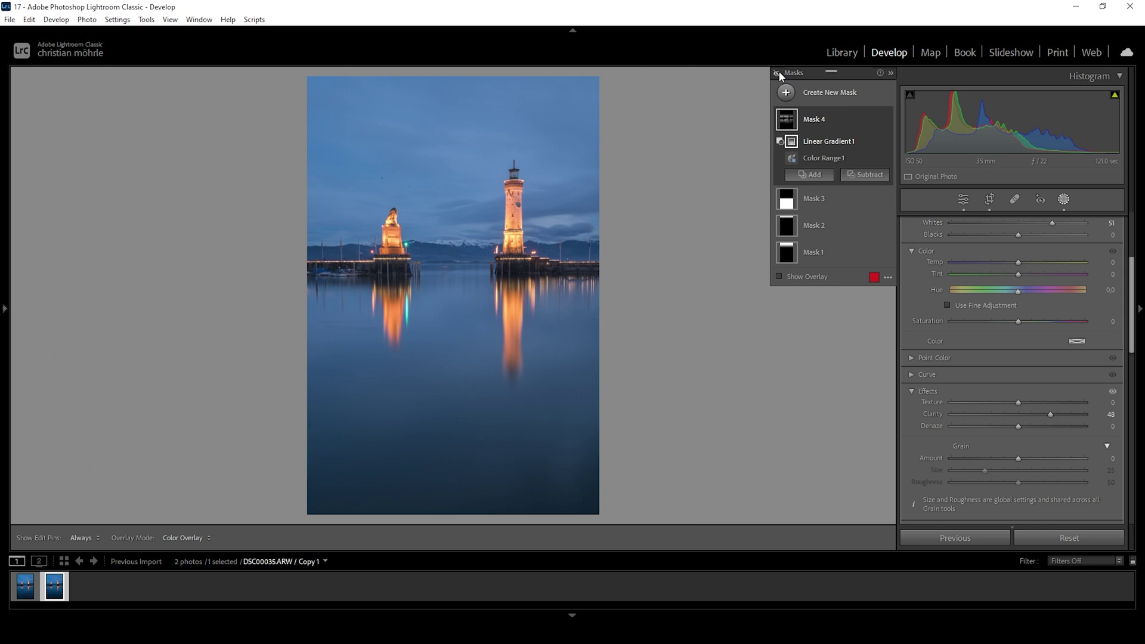
{"action": "left_click", "coordinate": [778, 73]}
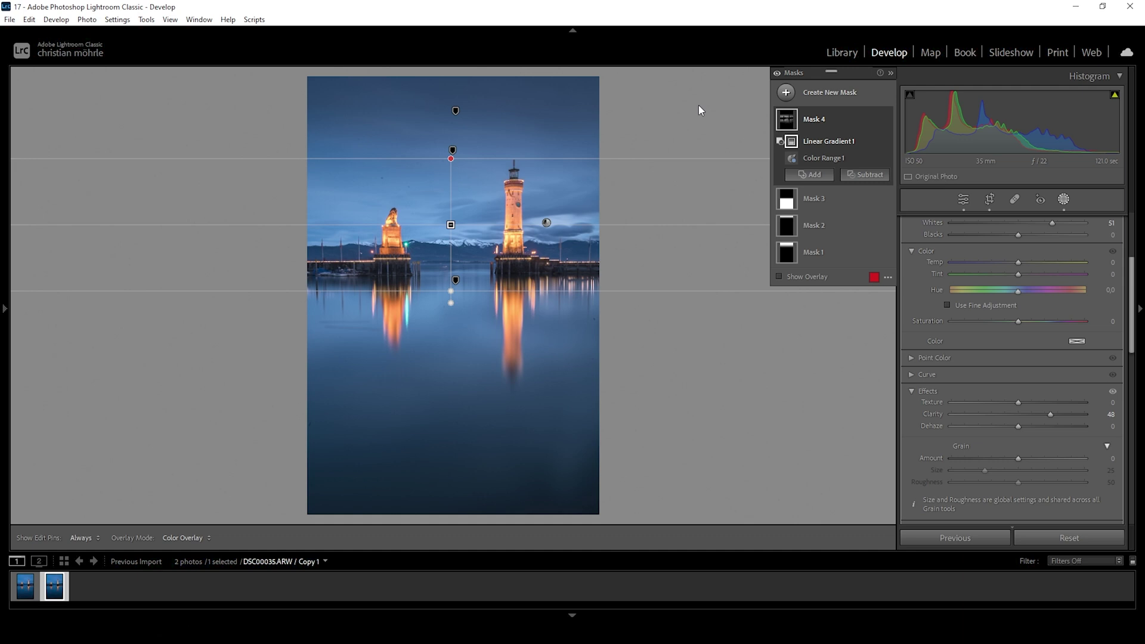
{"action": "left_click", "coordinate": [966, 201]}
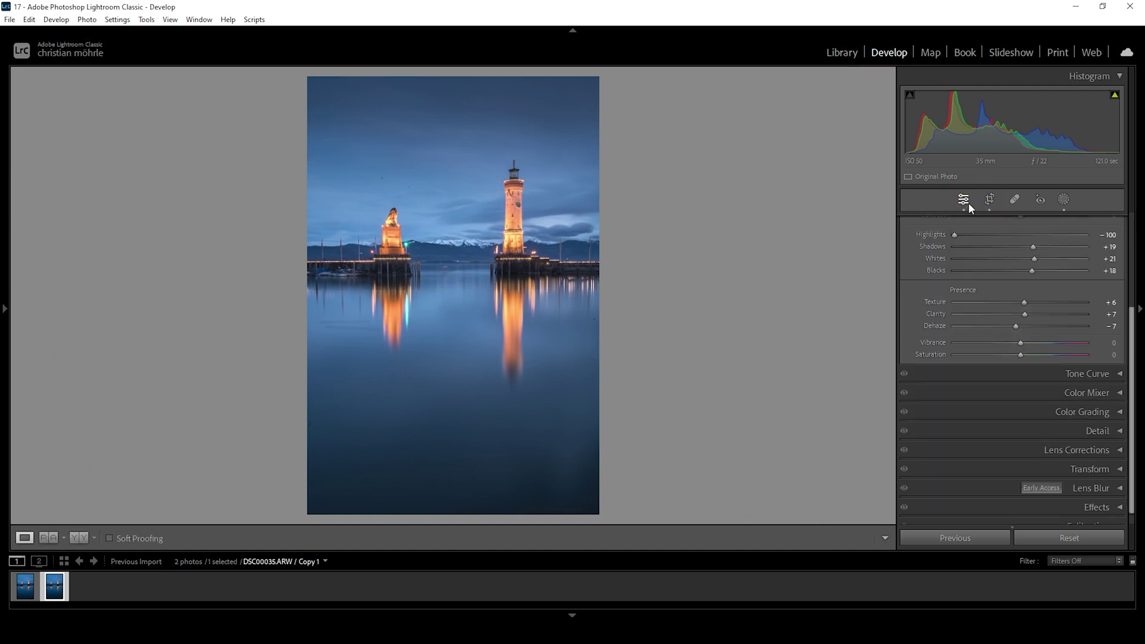
Raise Color Mixer saturation for Blue and Orange to +18 and Yellow to +3.
{"action": "left_click", "coordinate": [1082, 392]}
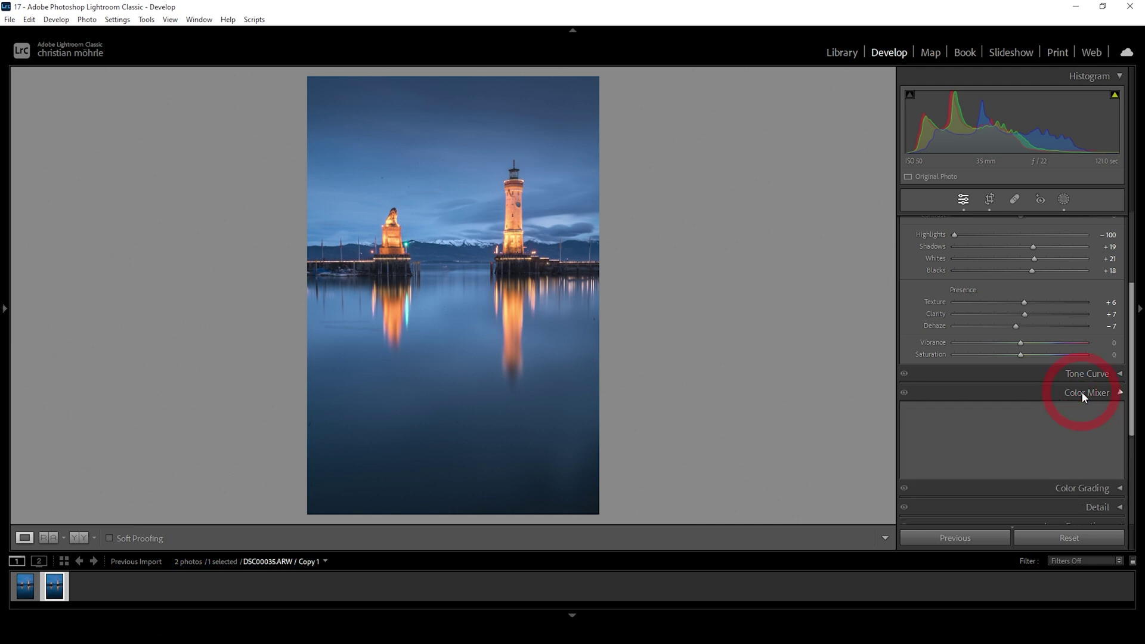
{"action": "scroll", "coordinate": [1124, 375], "scroll_direction": "down", "scroll_amount": 3}
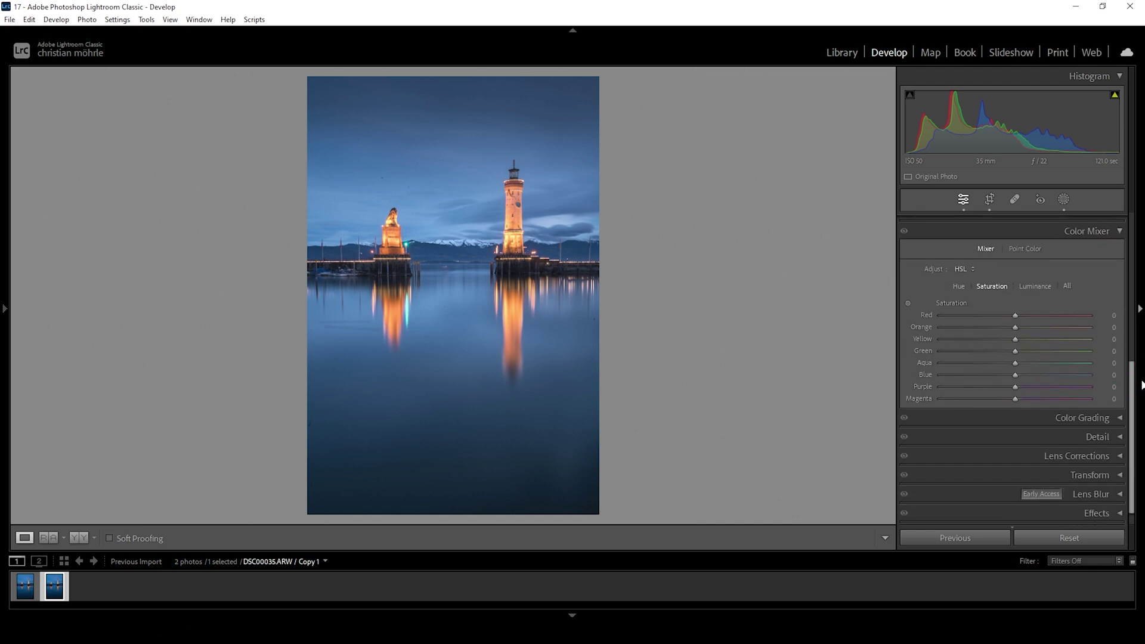
{"action": "left_click", "coordinate": [1021, 375]}
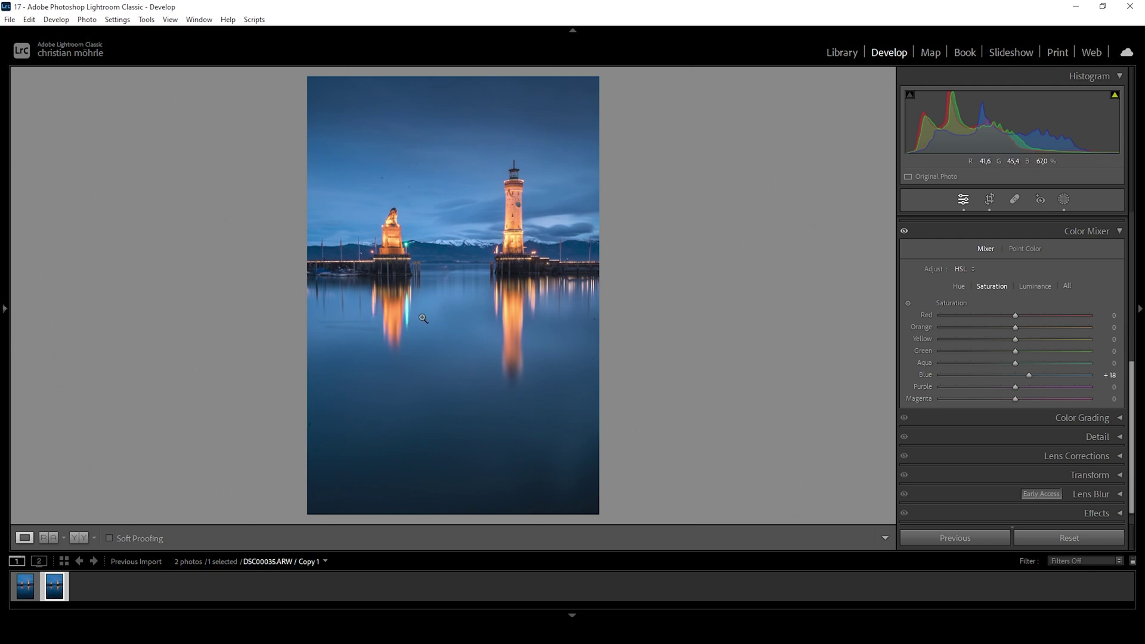
{"action": "left_click_drag", "start_coordinate": [1018, 326], "coordinate": [1030, 327]}
{"action": "left_click", "coordinate": [1017, 339]}
Bring Blue luminance up to +8 to match Orange, re-enable the Color Mixer, and collapse it.
{"action": "left_click", "coordinate": [1034, 287]}
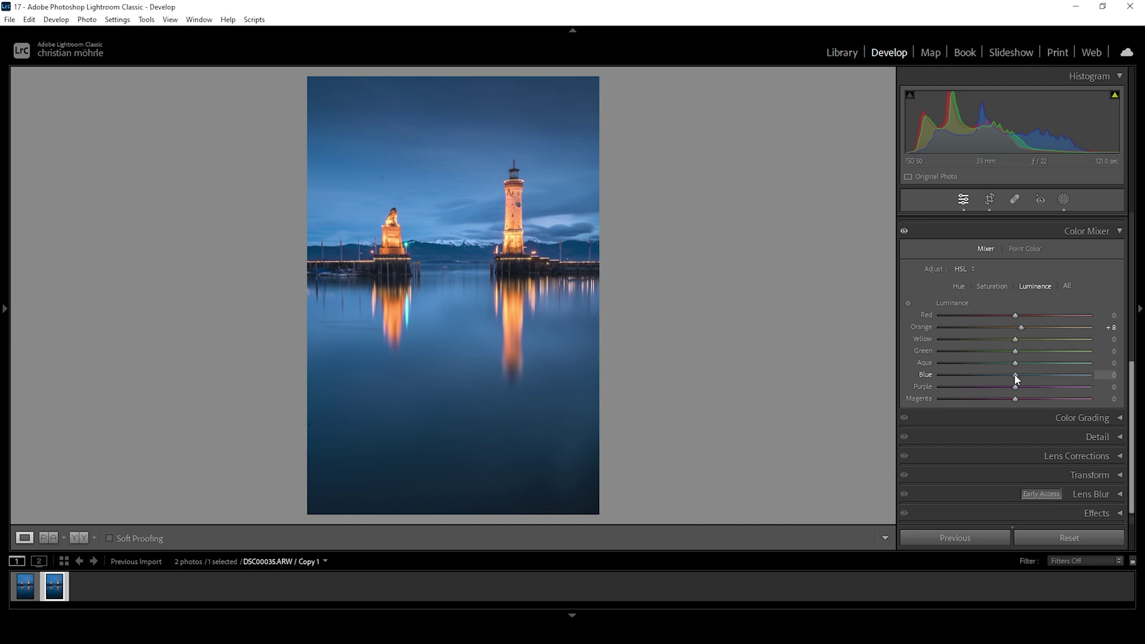
{"action": "left_click_drag", "start_coordinate": [1016, 378], "coordinate": [1022, 378]}
{"action": "left_click", "coordinate": [904, 233]}
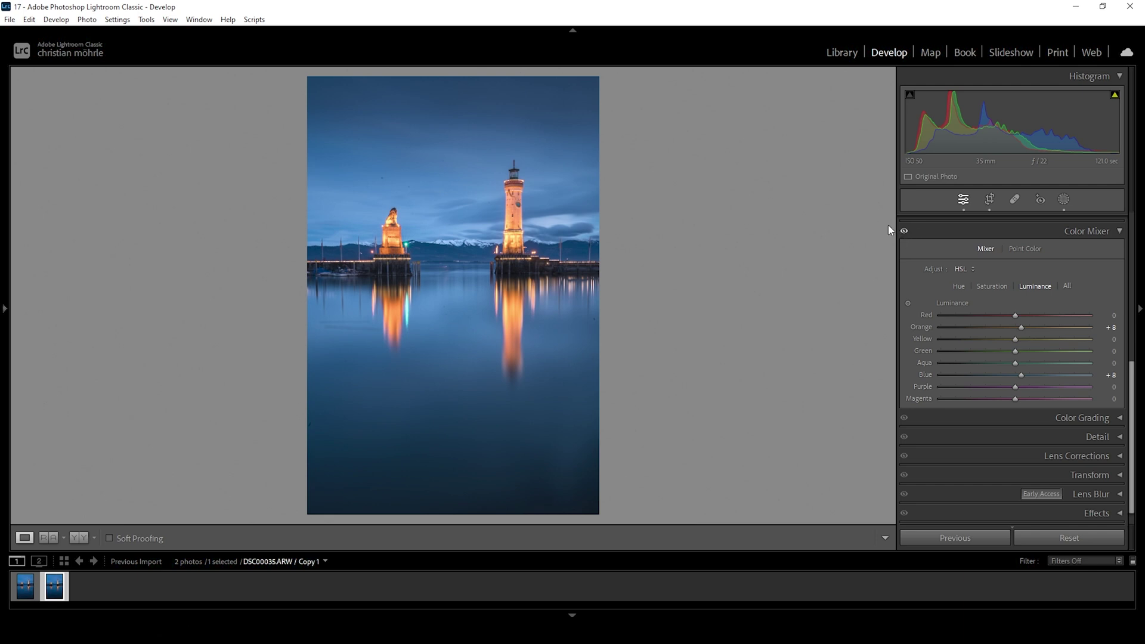
{"action": "left_click", "coordinate": [1111, 235]}
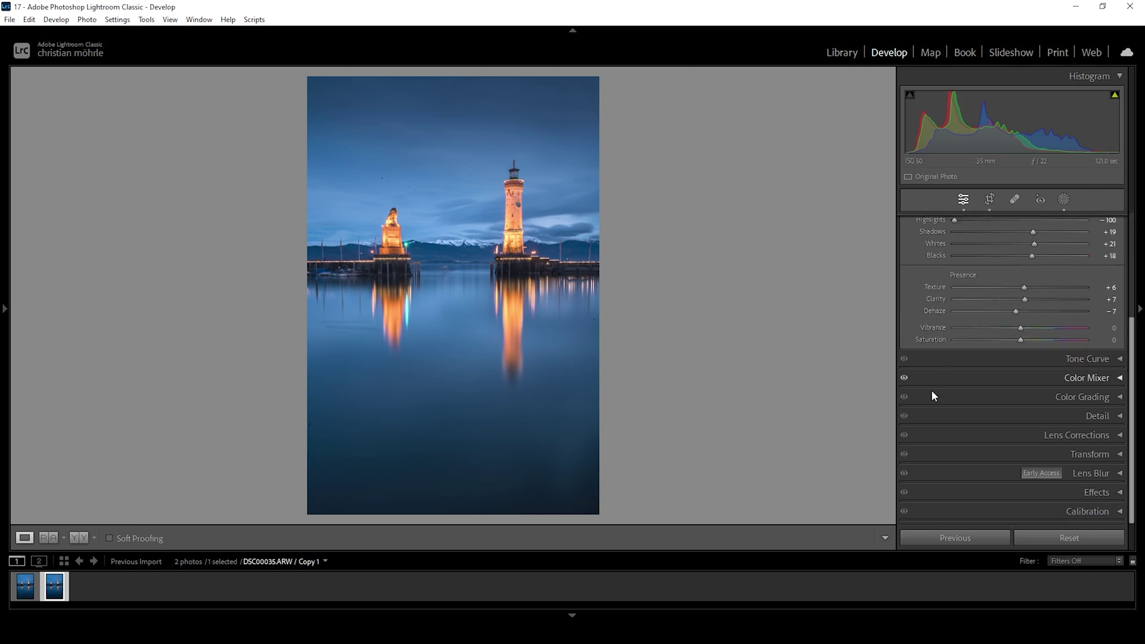
Tint the shadows in Color Grading to hue 224 with saturation 6, then collapse the panel.
{"action": "left_click", "coordinate": [1008, 395]}
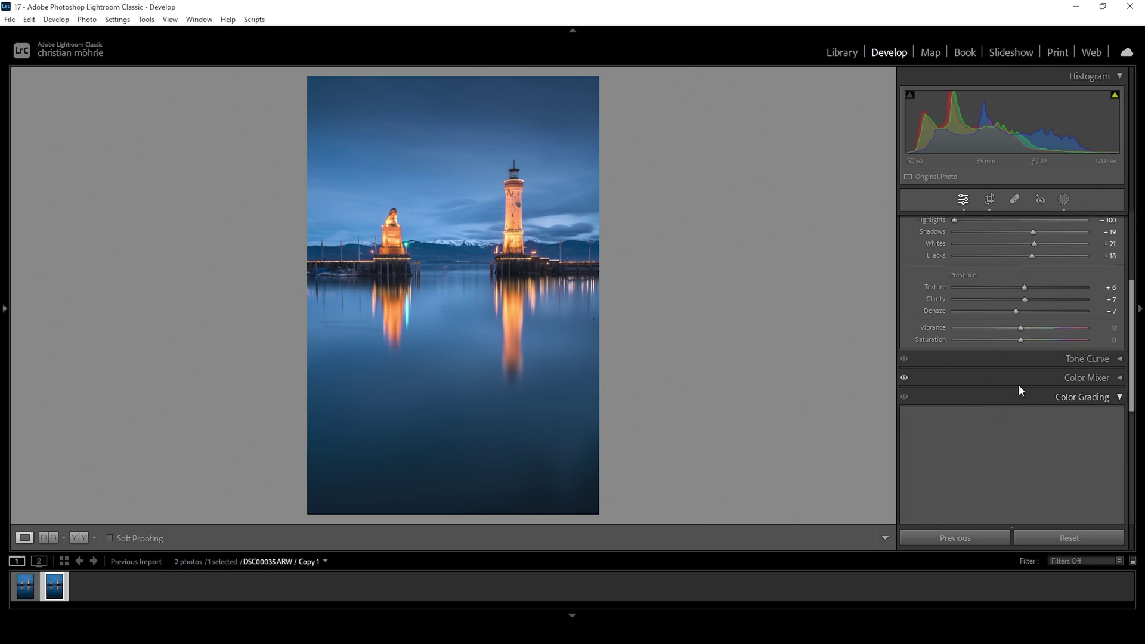
{"action": "scroll", "coordinate": [1133, 350], "scroll_direction": "down", "scroll_amount": 1}
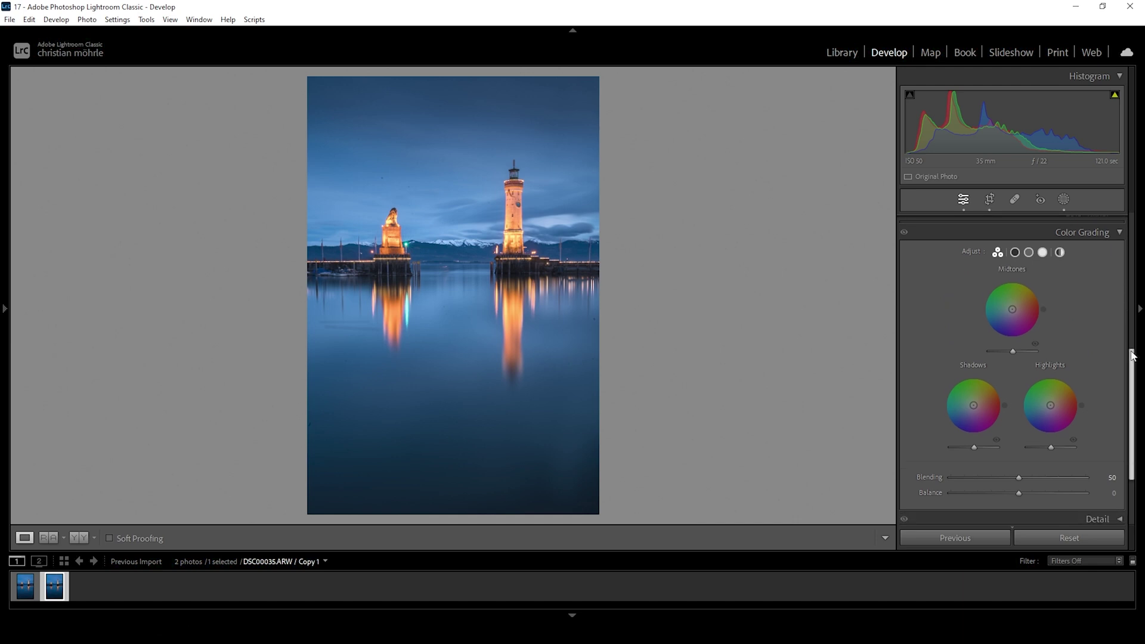
{"action": "left_click", "coordinate": [1016, 251]}
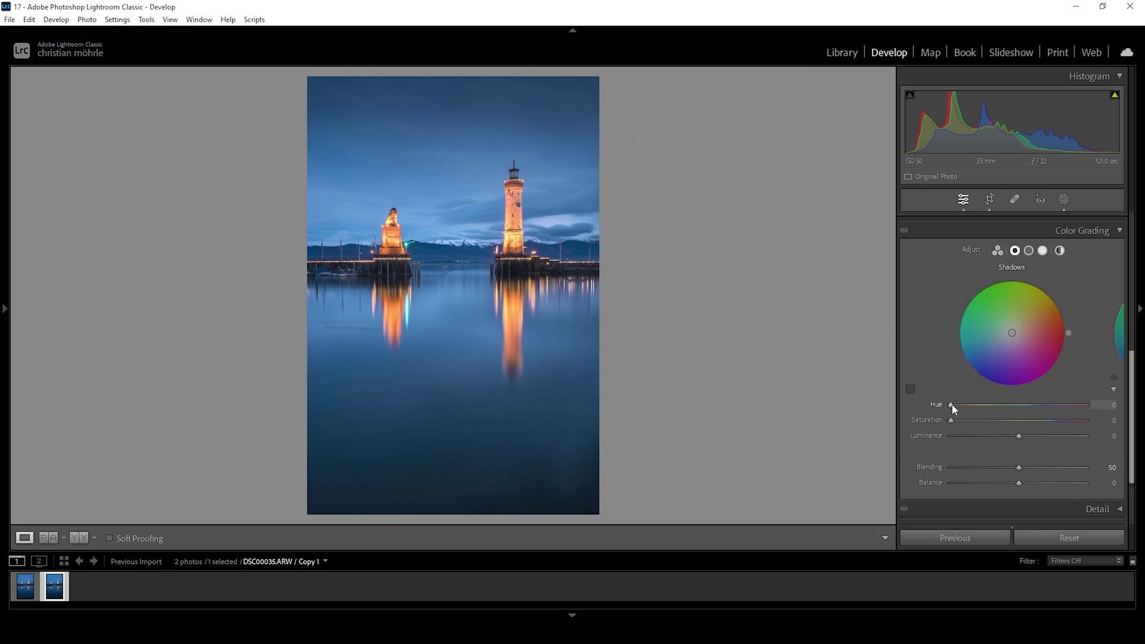
{"action": "left_click_drag", "start_coordinate": [953, 404], "coordinate": [1037, 412]}
{"action": "left_click_drag", "start_coordinate": [952, 421], "coordinate": [954, 421]}
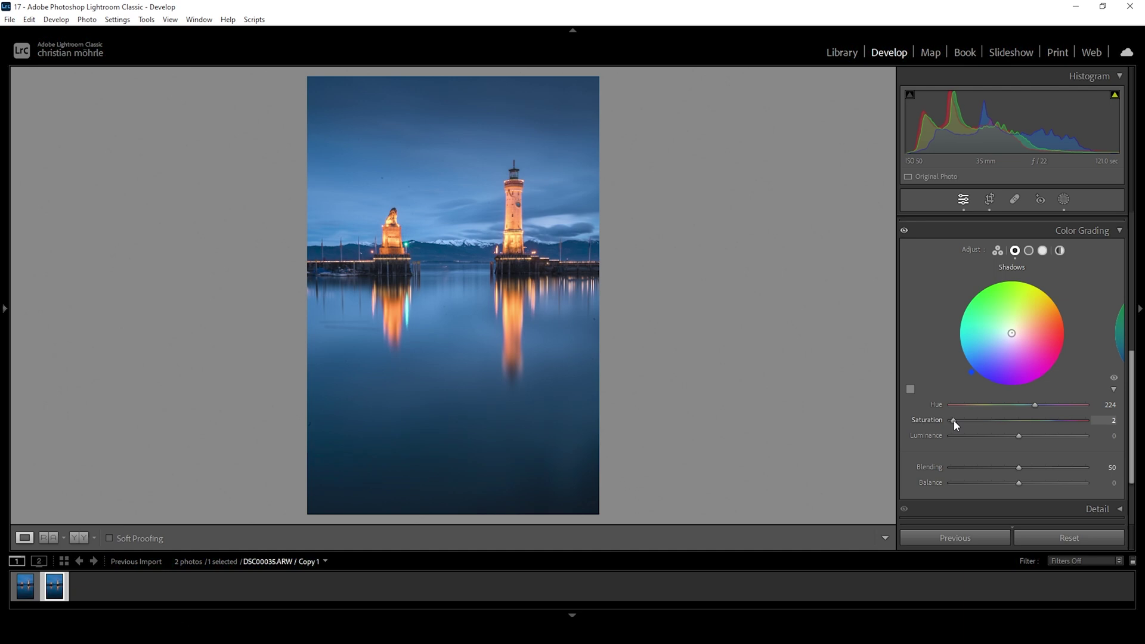
{"action": "left_click_drag", "start_coordinate": [953, 420], "coordinate": [958, 421]}
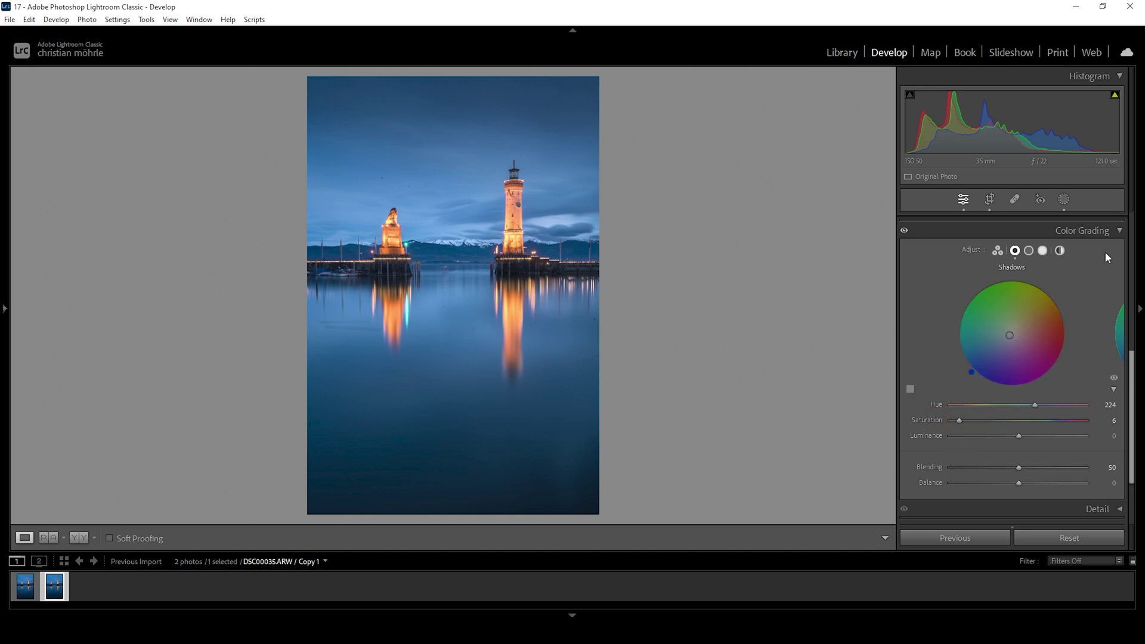
{"action": "left_click", "coordinate": [1119, 231]}
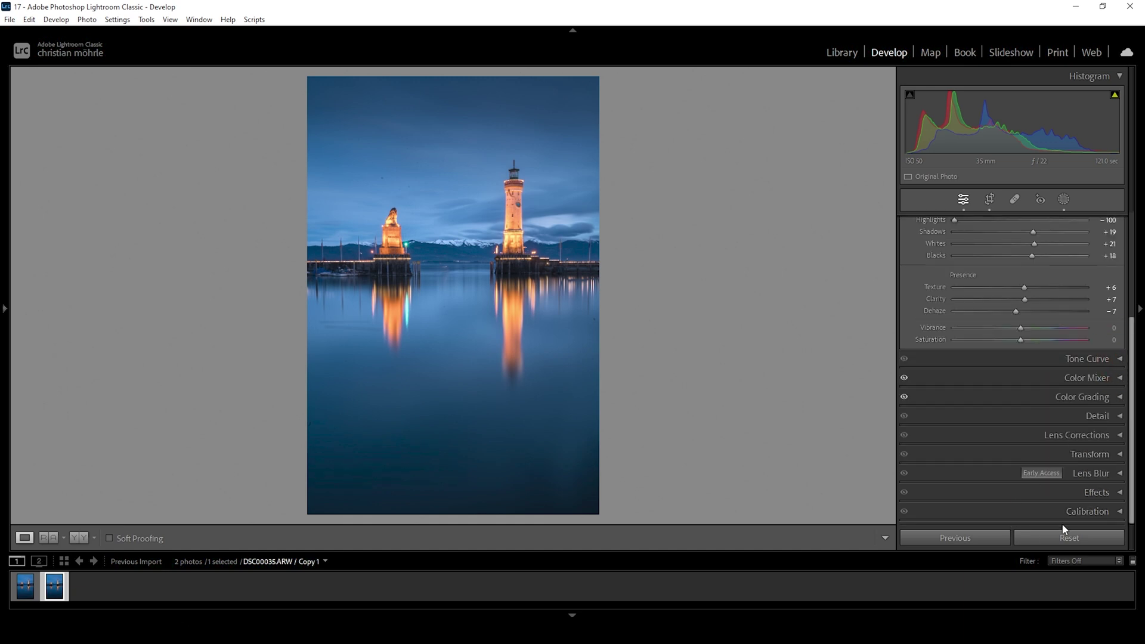
Set Calibration primary saturations to Red +11, Green +9 and Blue +10.
{"action": "left_click", "coordinate": [1086, 512]}
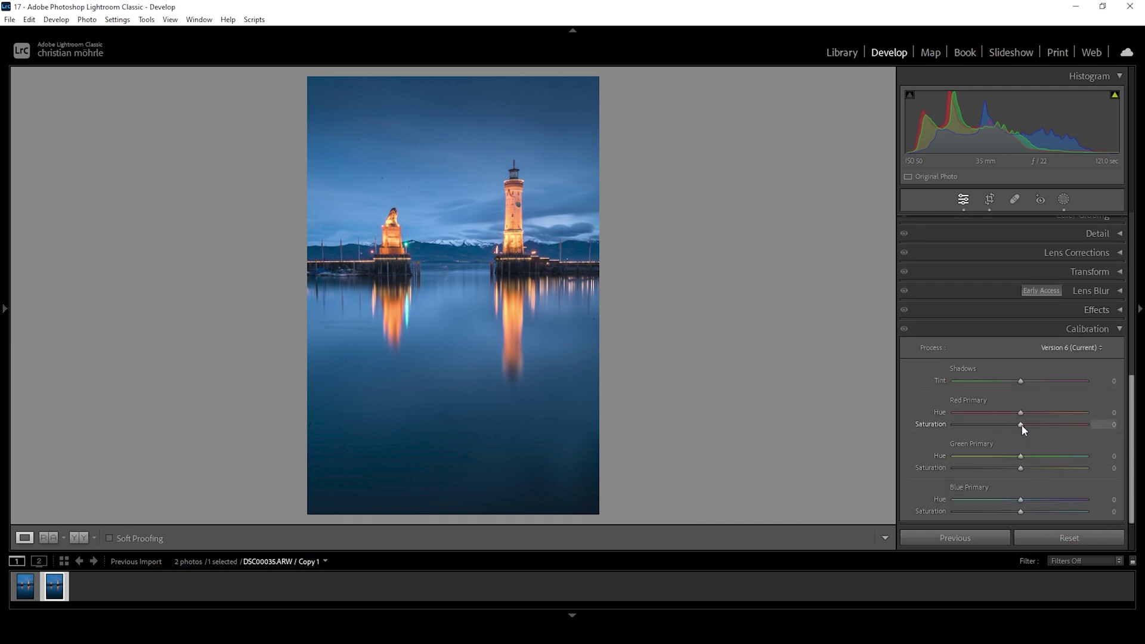
{"action": "left_click_drag", "start_coordinate": [1026, 425], "coordinate": [1029, 426]}
{"action": "left_click_drag", "start_coordinate": [1025, 469], "coordinate": [1026, 469]}
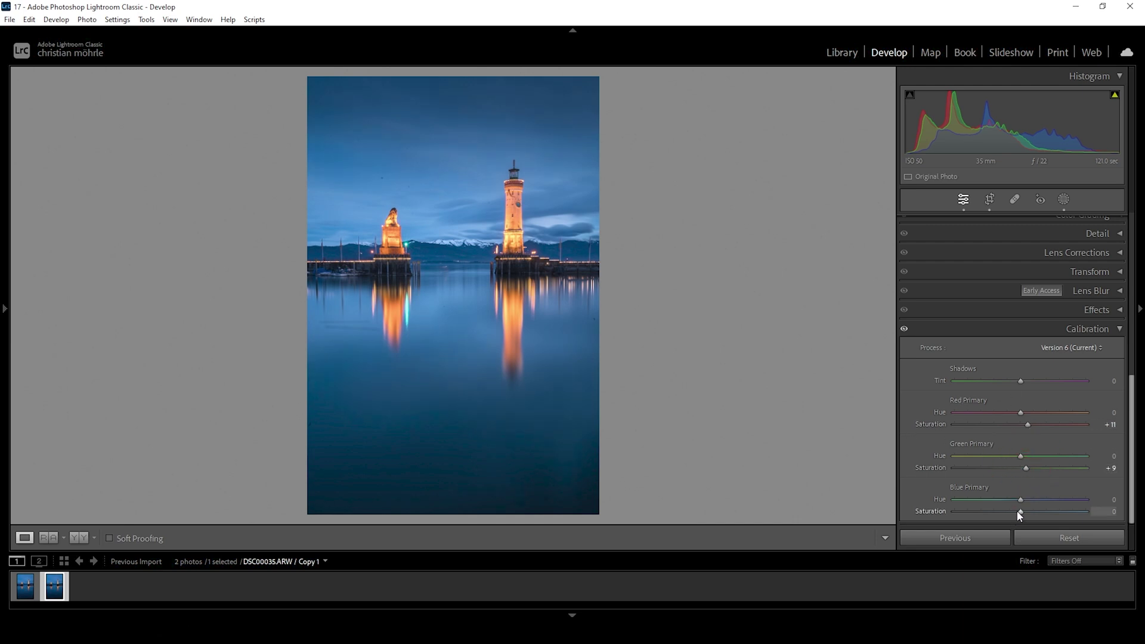
{"action": "left_click_drag", "start_coordinate": [1019, 512], "coordinate": [1026, 512]}
Sharpen the photo with Amount 92, Radius 0.5, Detail 100 and Masking 58.
{"action": "left_click", "coordinate": [1108, 328]}
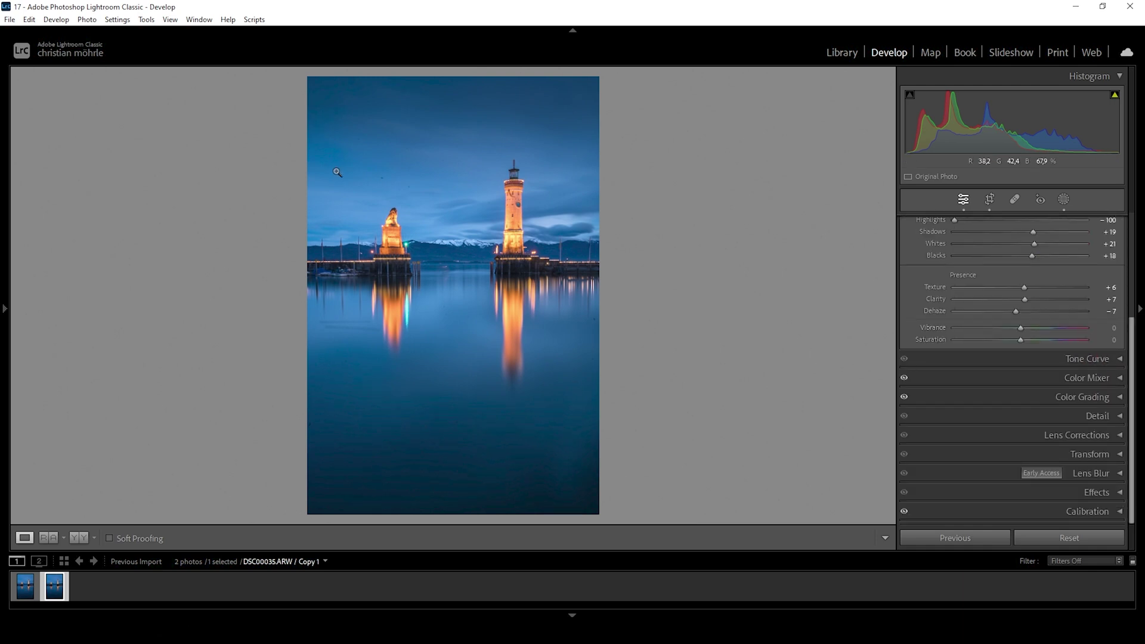
{"action": "left_click", "coordinate": [1108, 418]}
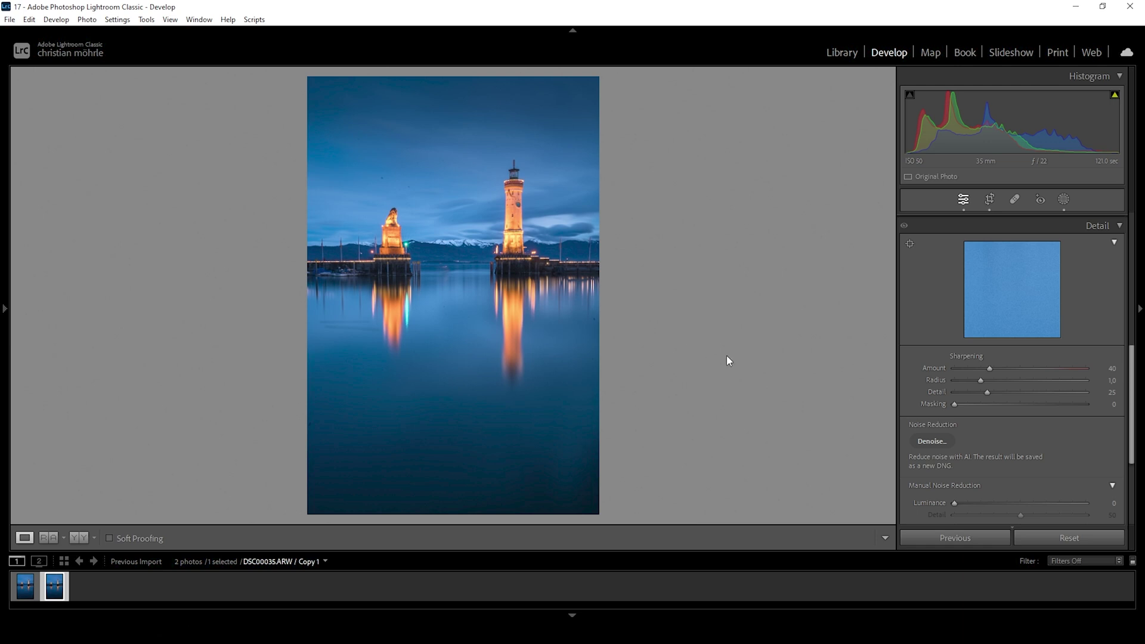
{"action": "left_click_drag", "start_coordinate": [981, 381], "coordinate": [919, 379]}
{"action": "left_click_drag", "start_coordinate": [988, 392], "coordinate": [1137, 407]}
{"action": "left_click_drag", "start_coordinate": [954, 404], "coordinate": [1032, 409]}
{"action": "left_click_drag", "start_coordinate": [992, 368], "coordinate": [1000, 369]}
{"action": "left_click_drag", "start_coordinate": [1039, 380], "coordinate": [1039, 379]}
Send the photo from the filmstrip to Adobe Photoshop 2024 for editing.
{"action": "right_click", "coordinate": [58, 595]}
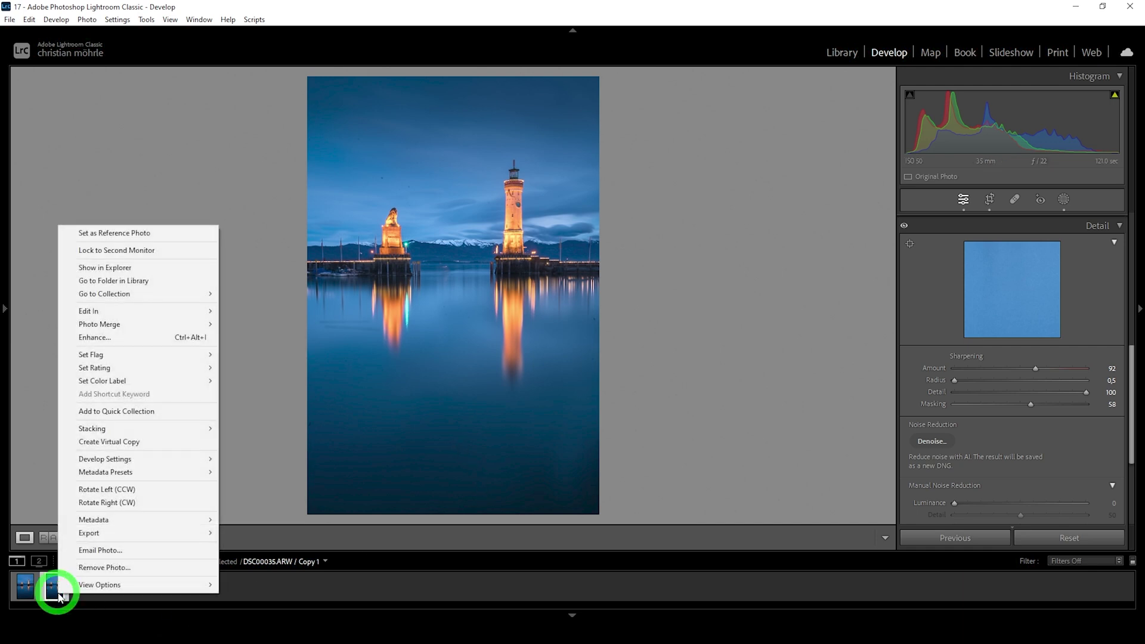
{"action": "mouse_move", "coordinate": [179, 316]}
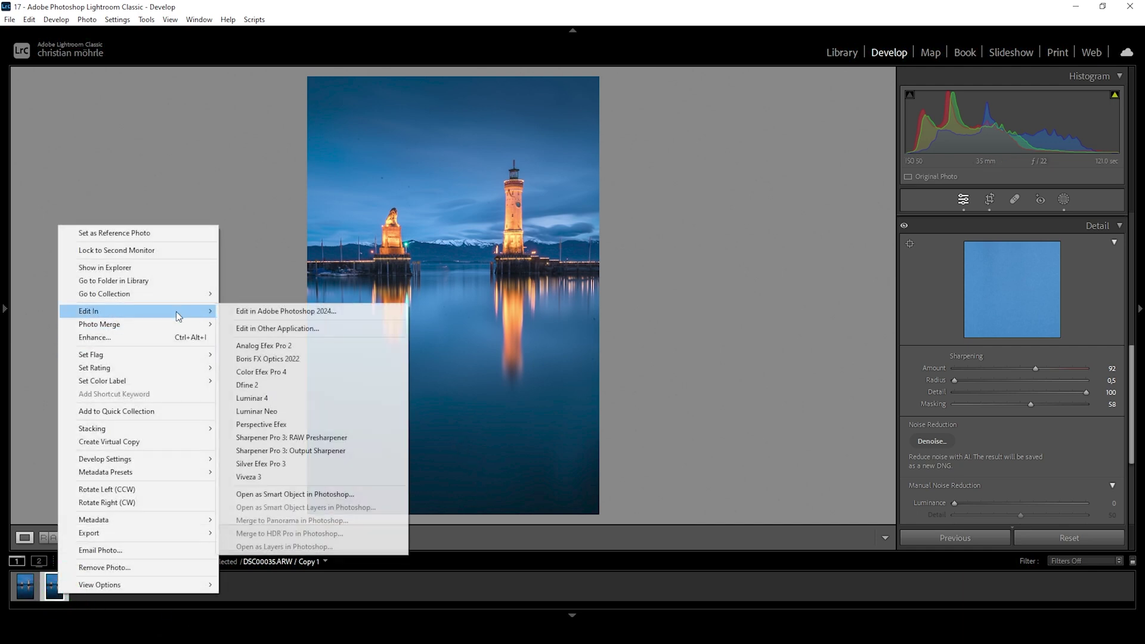
{"action": "left_click", "coordinate": [267, 314]}
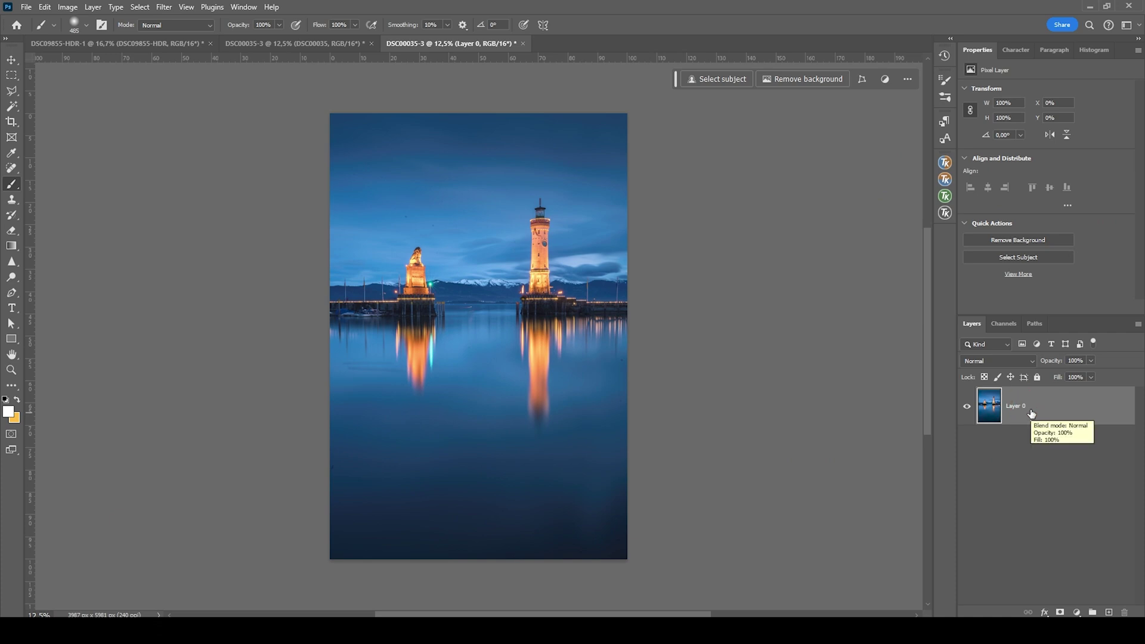
Duplicate the photo layer as Layer 0 copy and select the Spot Healing Brush.
{"action": "key", "text": "ctrl+j"}
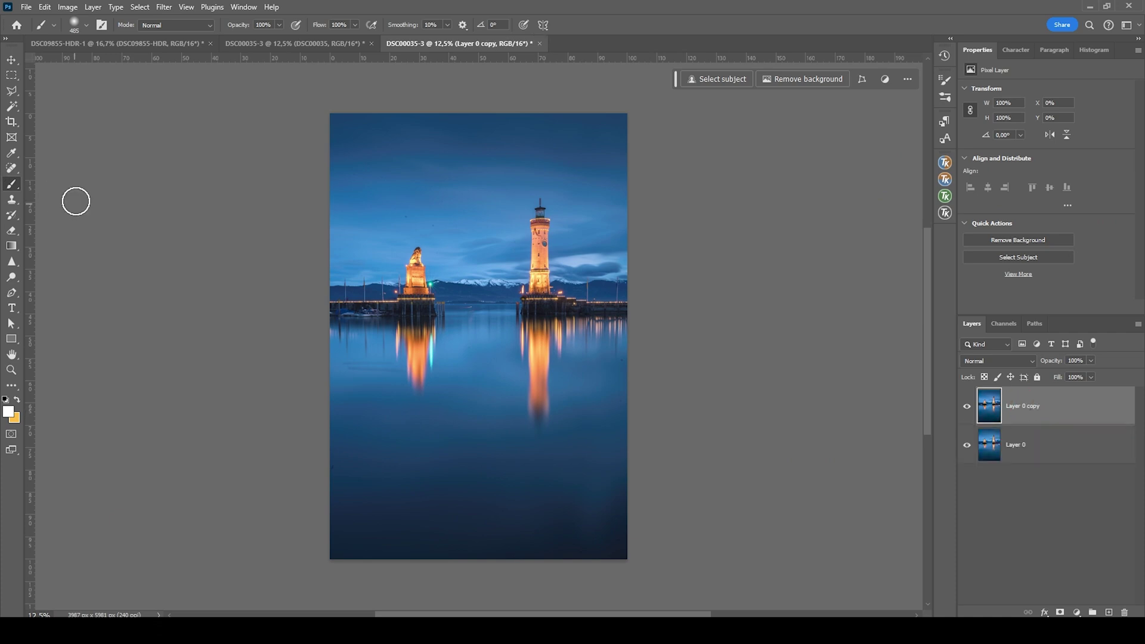
{"action": "left_click", "coordinate": [12, 169]}
{"action": "scroll", "coordinate": [418, 252], "scroll_direction": "up", "scroll_amount": 5}
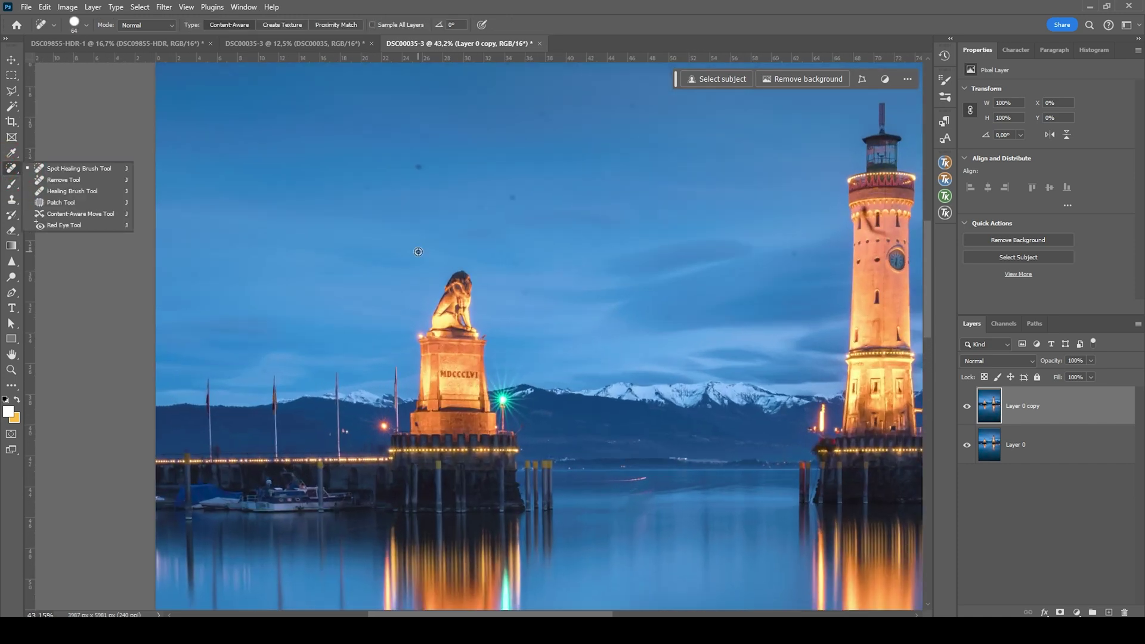
{"action": "scroll", "coordinate": [418, 251], "scroll_direction": "up", "scroll_amount": 3}
{"action": "scroll", "coordinate": [338, 248], "scroll_direction": "up", "scroll_amount": 2}
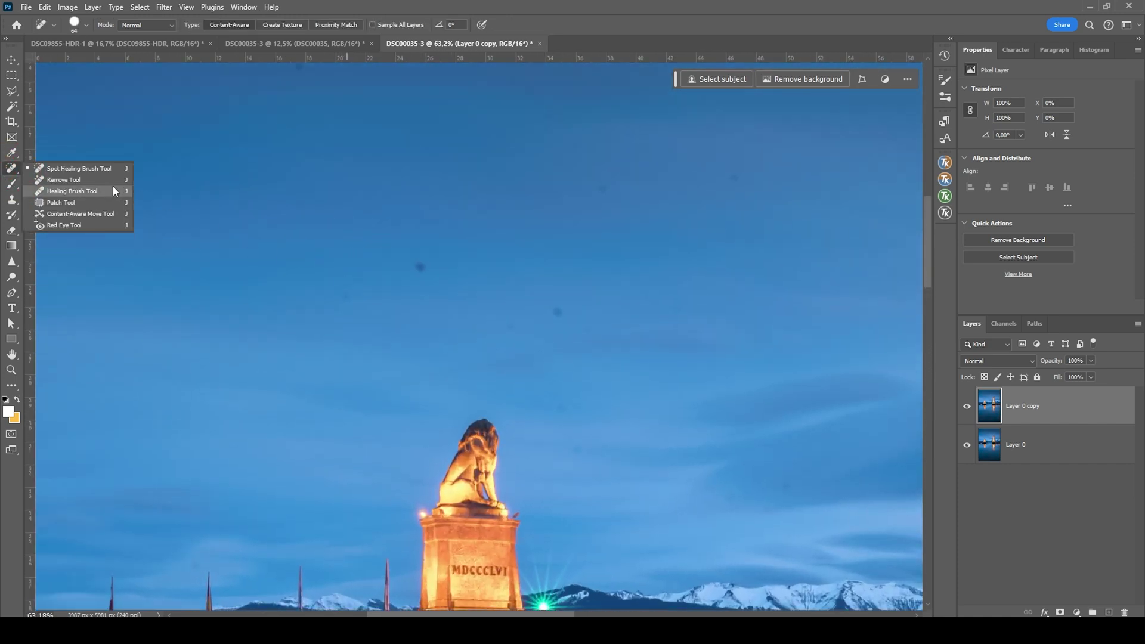
{"action": "left_click", "coordinate": [108, 169]}
Heal the dark sensor spots across the sky and beside the lighthouse tower.
{"action": "left_click", "coordinate": [421, 267]}
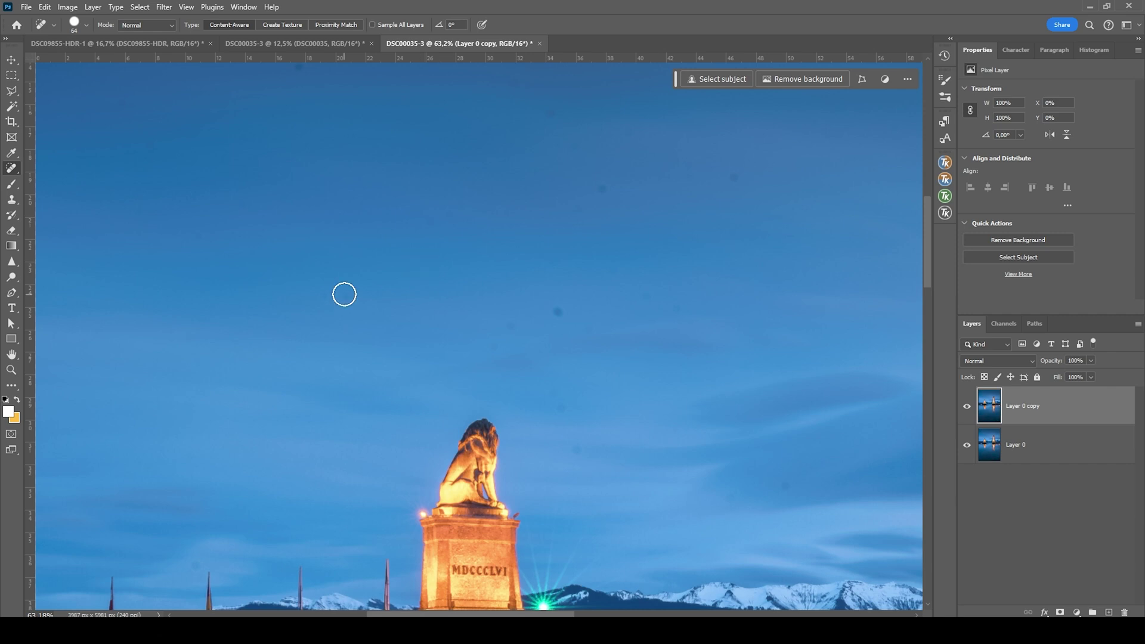
{"action": "scroll", "coordinate": [713, 501], "scroll_direction": "right", "scroll_amount": 5}
{"action": "left_click", "coordinate": [797, 396]}
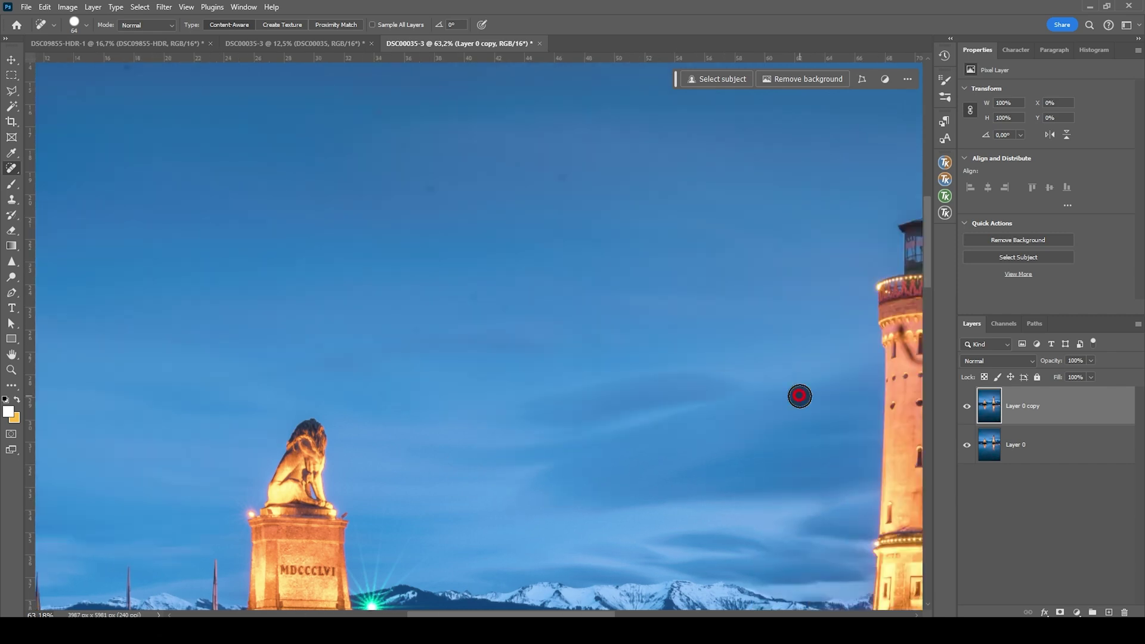
{"action": "left_click", "coordinate": [809, 345]}
{"action": "scroll", "coordinate": [572, 334], "scroll_direction": "up", "scroll_amount": 3}
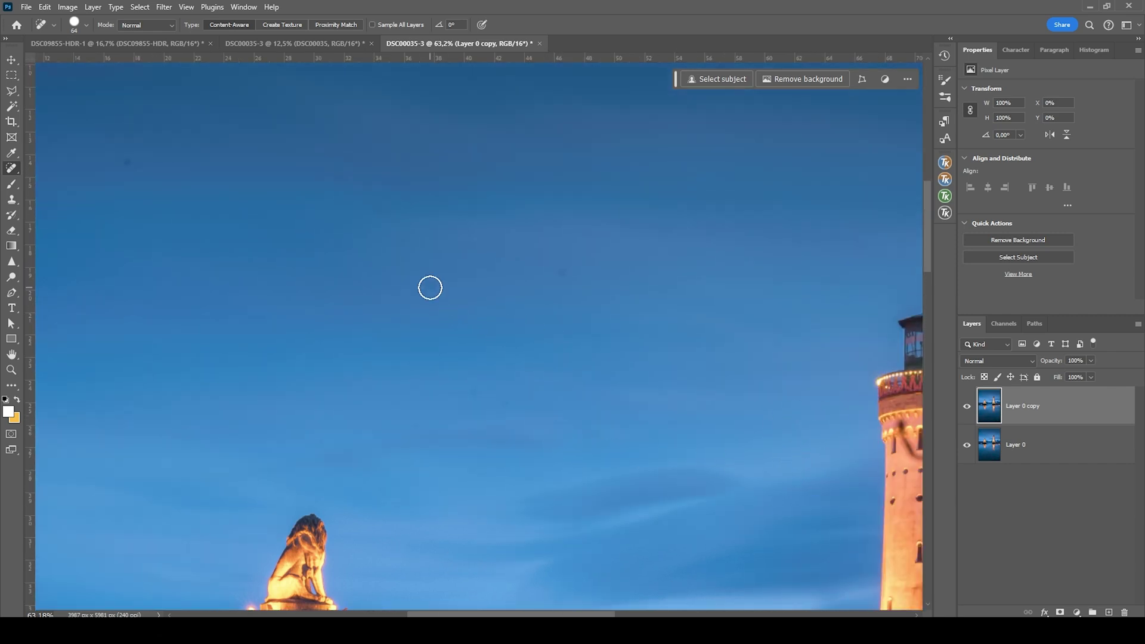
{"action": "left_click", "coordinate": [561, 275]}
{"action": "scroll", "coordinate": [519, 277], "scroll_direction": "right", "scroll_amount": 1}
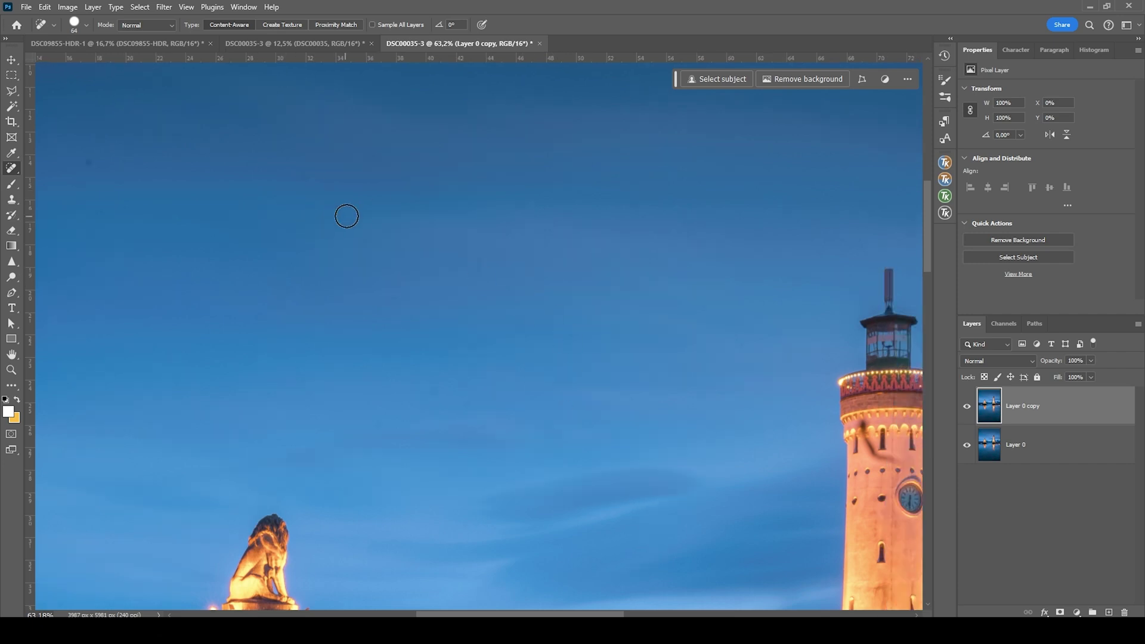
{"action": "scroll", "coordinate": [376, 284], "scroll_direction": "up", "scroll_amount": 6}
{"action": "scroll", "coordinate": [386, 281], "scroll_direction": "left", "scroll_amount": 3}
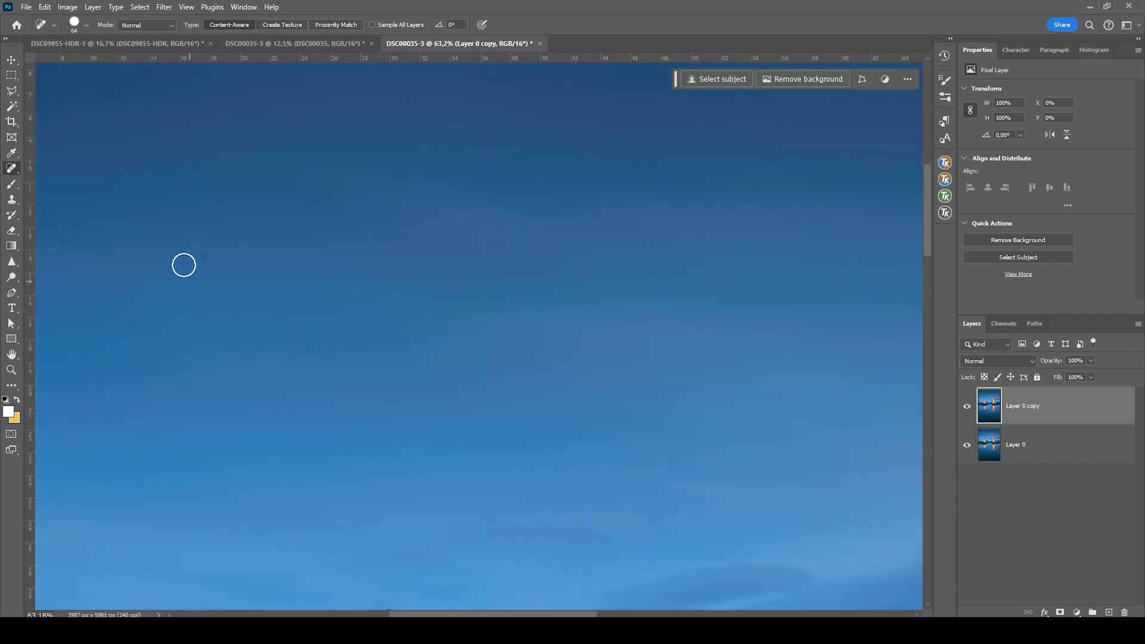
{"action": "left_click", "coordinate": [203, 255]}
Heal the spot and blemish in the water reflections.
{"action": "scroll", "coordinate": [155, 233], "scroll_direction": "up", "scroll_amount": 2}
{"action": "scroll", "coordinate": [155, 233], "scroll_direction": "left", "scroll_amount": 2}
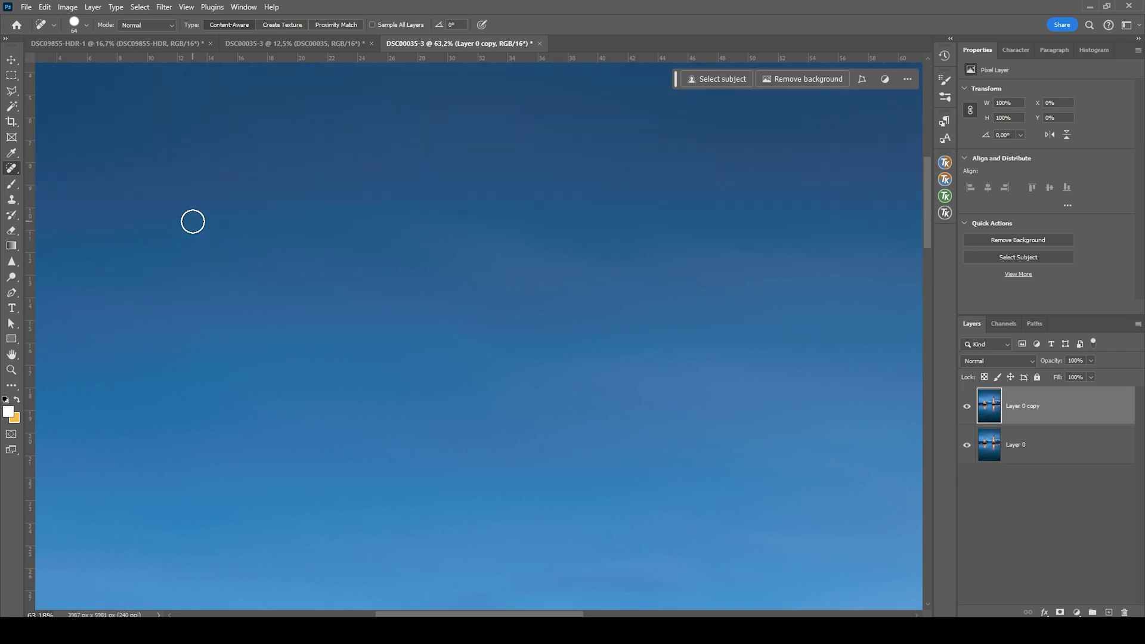
{"action": "scroll", "coordinate": [598, 455], "scroll_direction": "down", "scroll_amount": 5}
{"action": "left_click", "coordinate": [334, 499]}
{"action": "scroll", "coordinate": [186, 458], "scroll_direction": "up", "scroll_amount": 3}
{"action": "scroll", "coordinate": [399, 308], "scroll_direction": "up", "scroll_amount": 3}
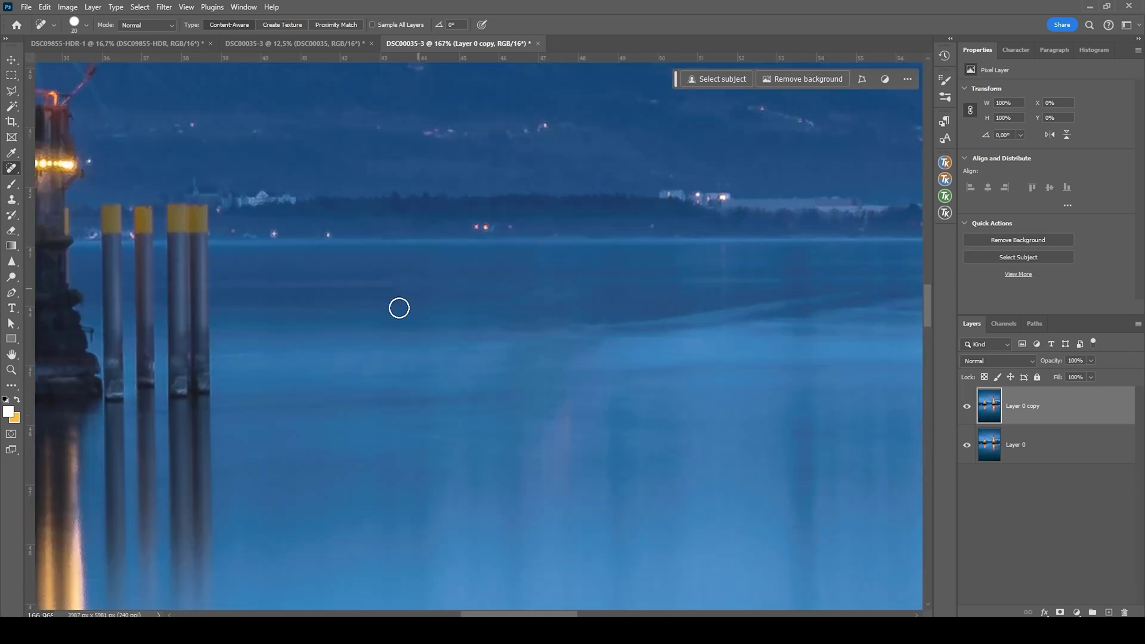
{"action": "scroll", "coordinate": [233, 504], "scroll_direction": "down", "scroll_amount": 5}
{"action": "key", "text": "shift+j"}
{"action": "left_click_drag", "start_coordinate": [294, 404], "coordinate": [614, 419]}
{"action": "key", "text": "ctrl+0"}
Try removing the dark streak on the tower wall with the Remove tool, then undo it.
{"action": "scroll", "coordinate": [613, 223], "scroll_direction": "up", "scroll_amount": 5}
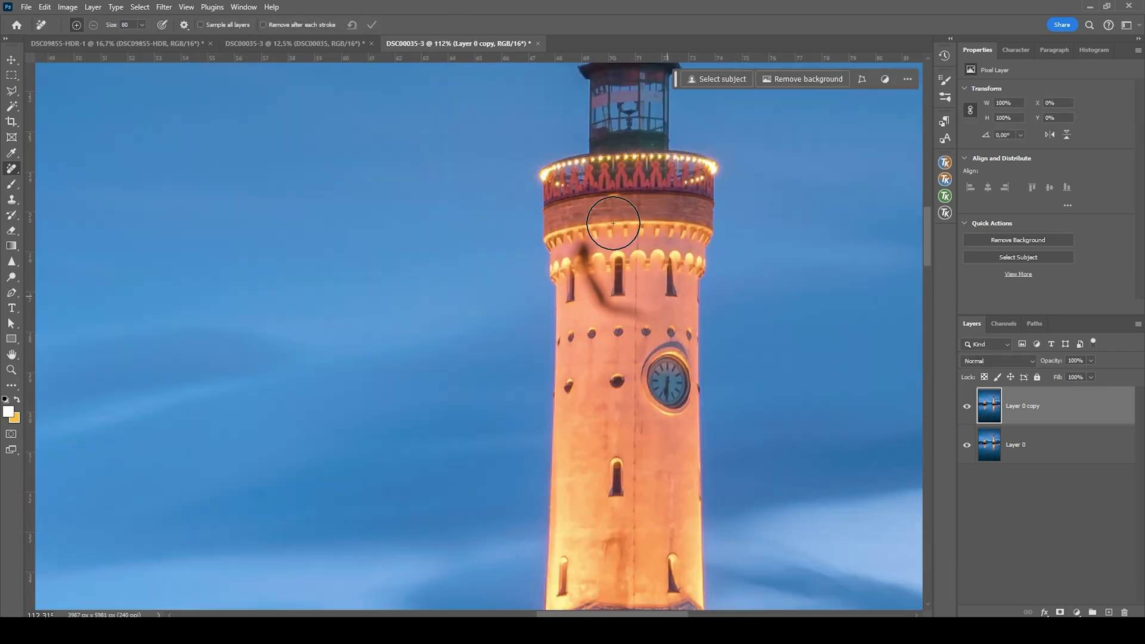
{"action": "scroll", "coordinate": [613, 223], "scroll_direction": "up", "scroll_amount": 3}
{"action": "right_click", "coordinate": [585, 378], "text": "alt"}
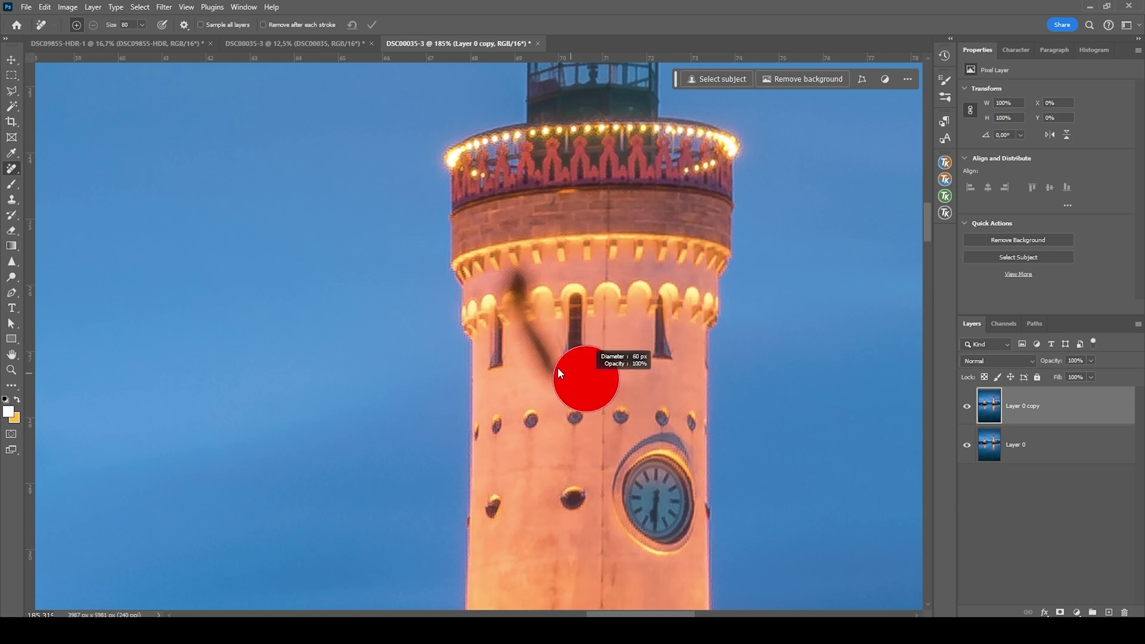
{"action": "scroll", "coordinate": [561, 373], "scroll_direction": "up", "scroll_amount": 3}
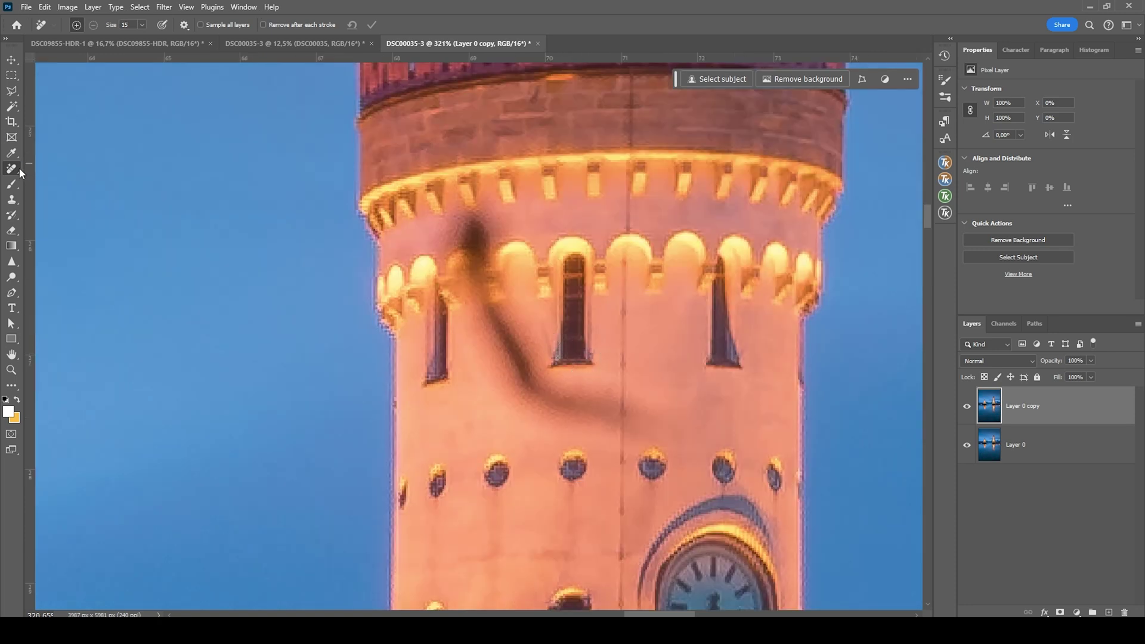
{"action": "right_click", "coordinate": [21, 173]}
{"action": "left_click", "coordinate": [85, 186]}
{"action": "key", "text": "bracketright"}
{"action": "key", "text": "bracketright"}
{"action": "mouse_move", "coordinate": [486, 309]}
{"action": "left_mouse_down"}
{"action": "mouse_move", "coordinate": [511, 333]}
{"action": "mouse_move", "coordinate": [527, 378]}
{"action": "mouse_move", "coordinate": [598, 409]}
{"action": "mouse_move", "coordinate": [645, 412]}
{"action": "left_mouse_up"}
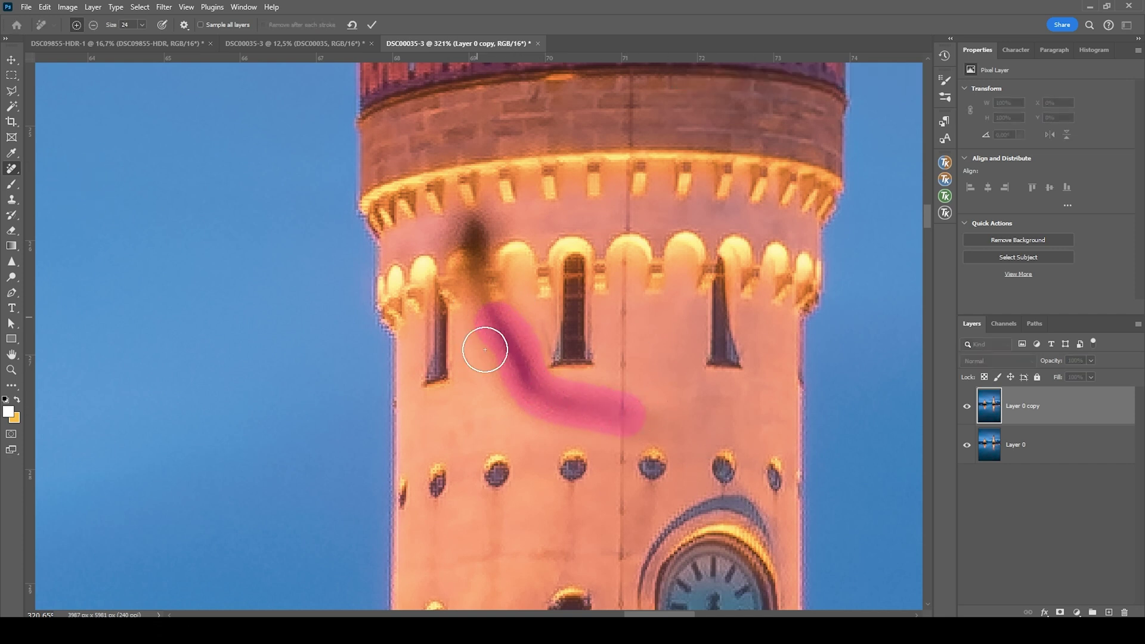
{"action": "left_click", "coordinate": [372, 25]}
{"action": "key", "text": "ctrl+z"}
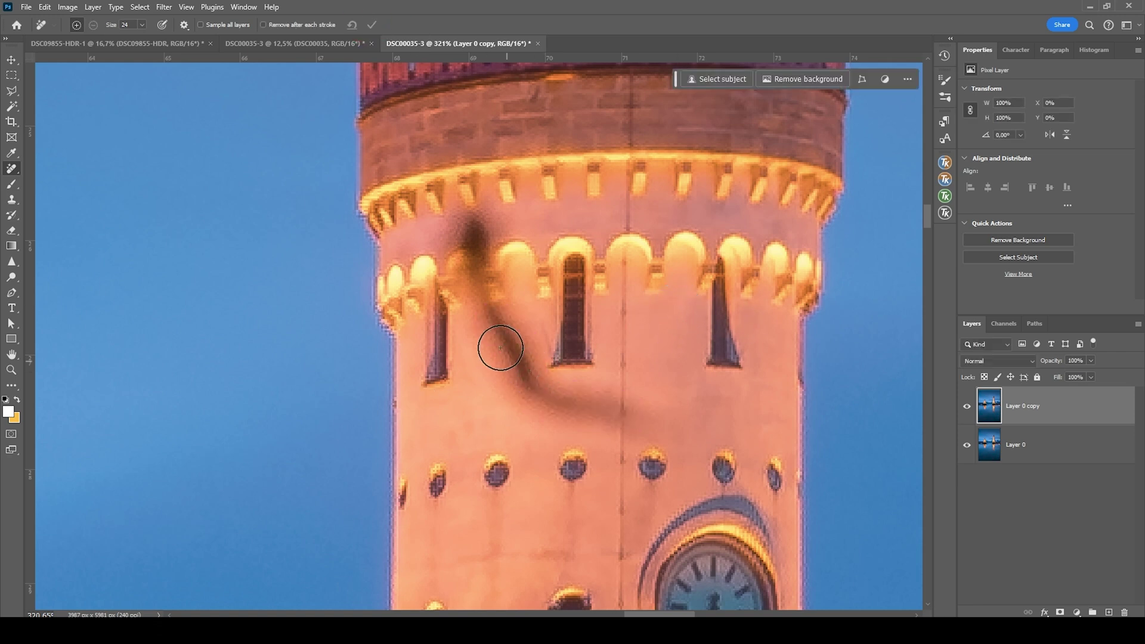
Repaint the streak and cornice smudge with the Remove tool and apply the removal.
{"action": "mouse_move", "coordinate": [483, 313]}
{"action": "left_mouse_down"}
{"action": "mouse_move", "coordinate": [534, 384]}
{"action": "mouse_move", "coordinate": [621, 410]}
{"action": "left_mouse_up"}
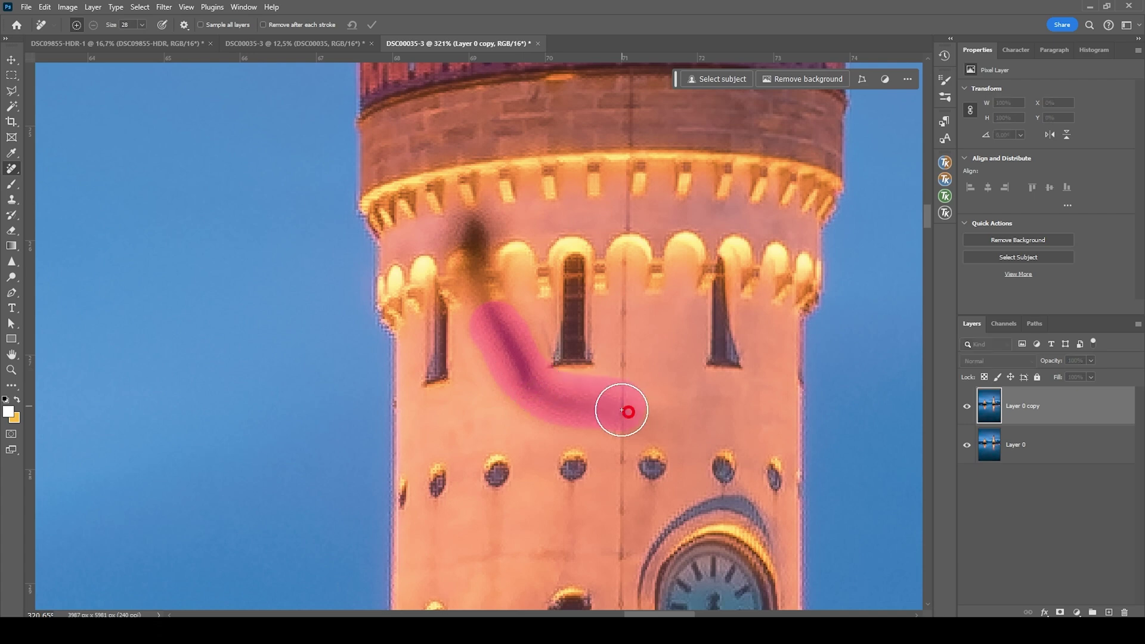
{"action": "key", "text": "Return"}
{"action": "scroll", "coordinate": [513, 409], "scroll_direction": "down", "scroll_amount": 1}
{"action": "scroll", "coordinate": [527, 334], "scroll_direction": "up", "scroll_amount": 3}
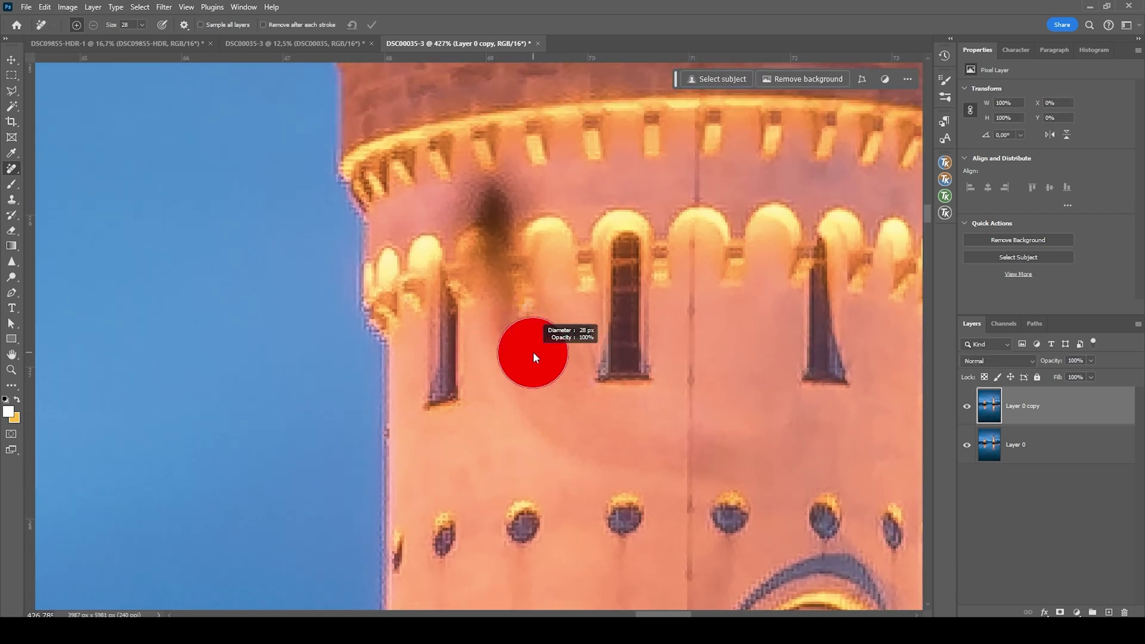
{"action": "left_click_drag", "start_coordinate": [523, 384], "coordinate": [513, 292]}
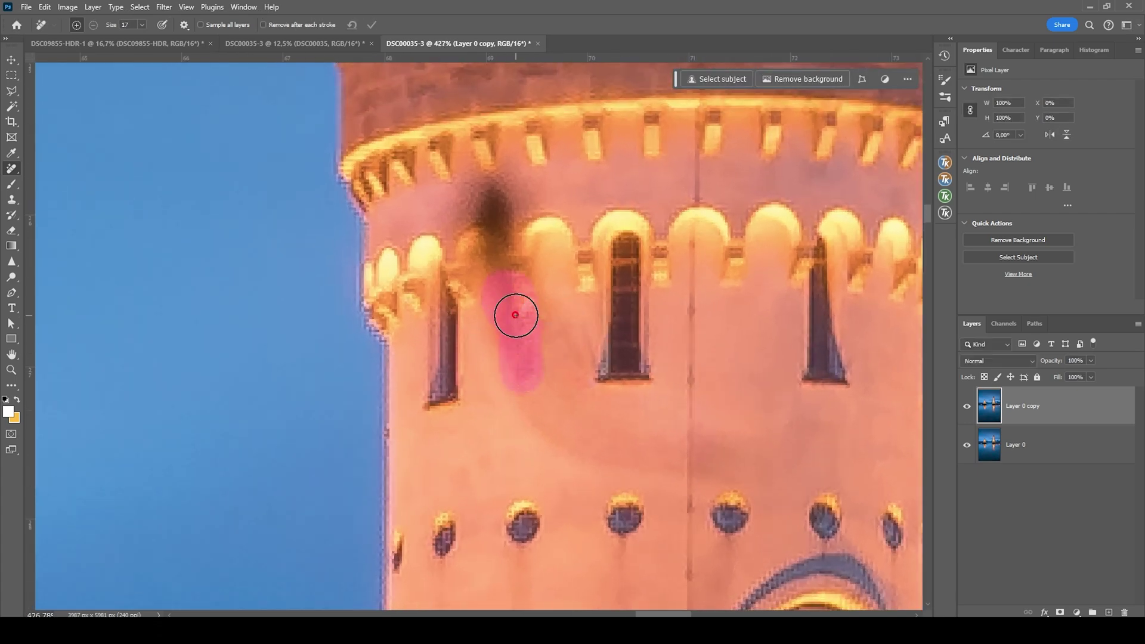
{"action": "mouse_move", "coordinate": [515, 315]}
{"action": "left_mouse_down"}
{"action": "mouse_move", "coordinate": [492, 195]}
{"action": "mouse_move", "coordinate": [477, 195]}
{"action": "mouse_move", "coordinate": [479, 206]}
{"action": "mouse_move", "coordinate": [520, 194]}
{"action": "mouse_move", "coordinate": [514, 275]}
{"action": "left_mouse_up"}
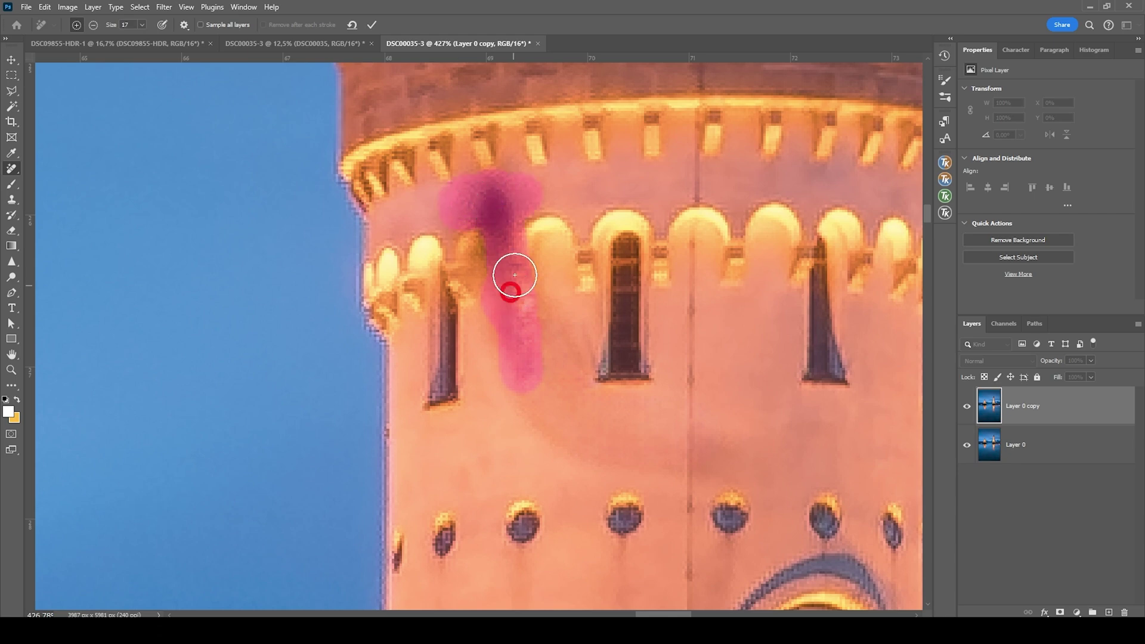
{"action": "left_click", "coordinate": [372, 24]}
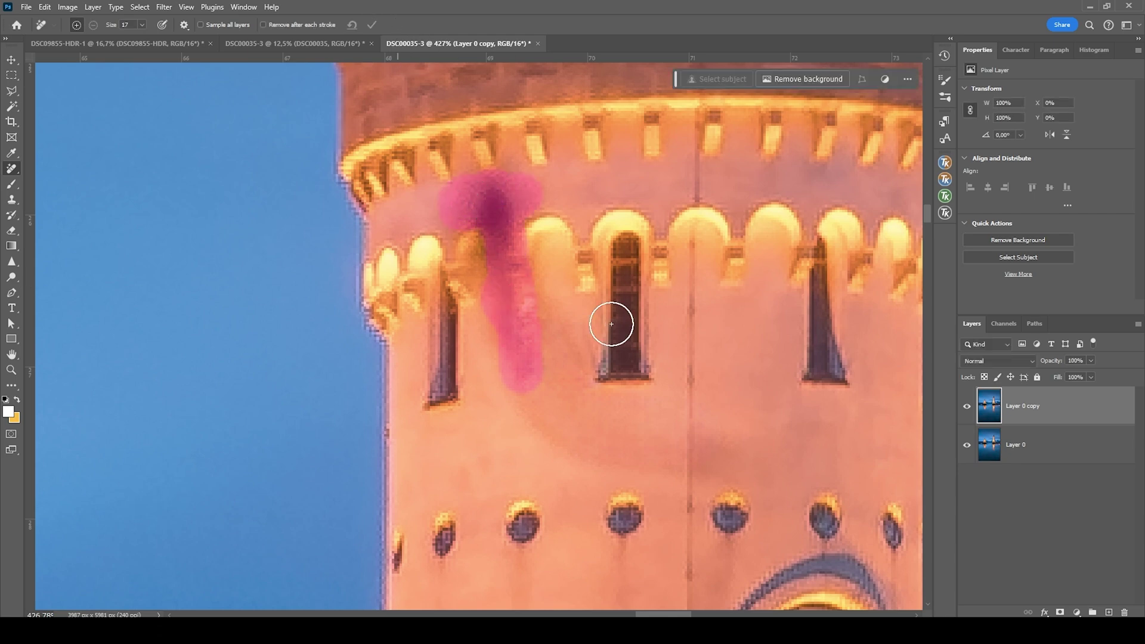
{"action": "key", "text": "s"}
{"action": "mouse_move", "coordinate": [577, 383]}
{"action": "left_mouse_down"}
{"action": "mouse_move", "coordinate": [271, 348]}
{"action": "mouse_move", "coordinate": [539, 381]}
{"action": "mouse_move", "coordinate": [281, 358]}
{"action": "mouse_move", "coordinate": [502, 388]}
{"action": "left_mouse_up"}
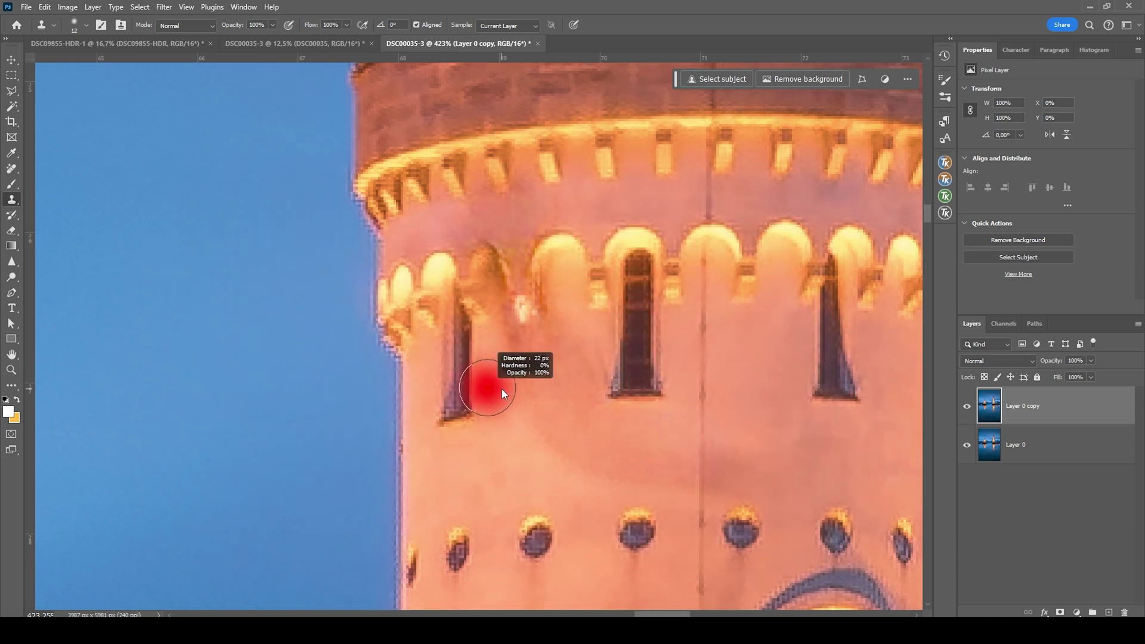
Clone clean wall from below over the leftover dark mark on the upper arch.
{"action": "left_click", "coordinate": [514, 453], "text": "alt"}
{"action": "left_click_drag", "start_coordinate": [513, 453], "coordinate": [539, 402]}
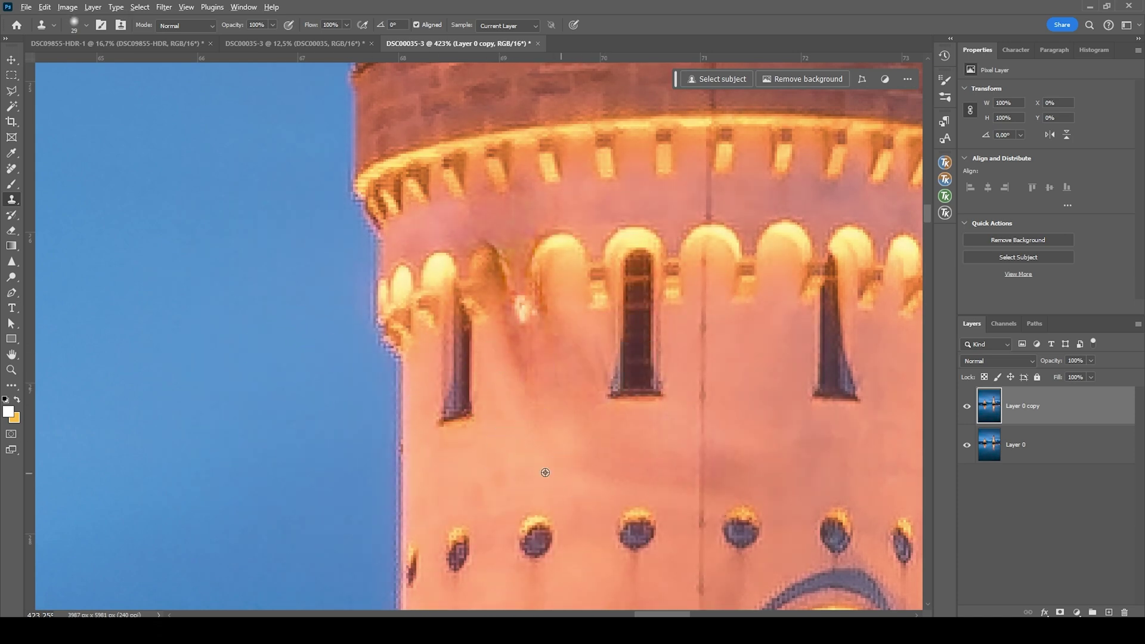
{"action": "key", "text": "bracketleft"}
{"action": "key", "text": "bracketleft"}
{"action": "mouse_move", "coordinate": [498, 263]}
{"action": "left_mouse_down"}
{"action": "mouse_move", "coordinate": [539, 265]}
{"action": "mouse_move", "coordinate": [488, 270]}
{"action": "left_mouse_up"}
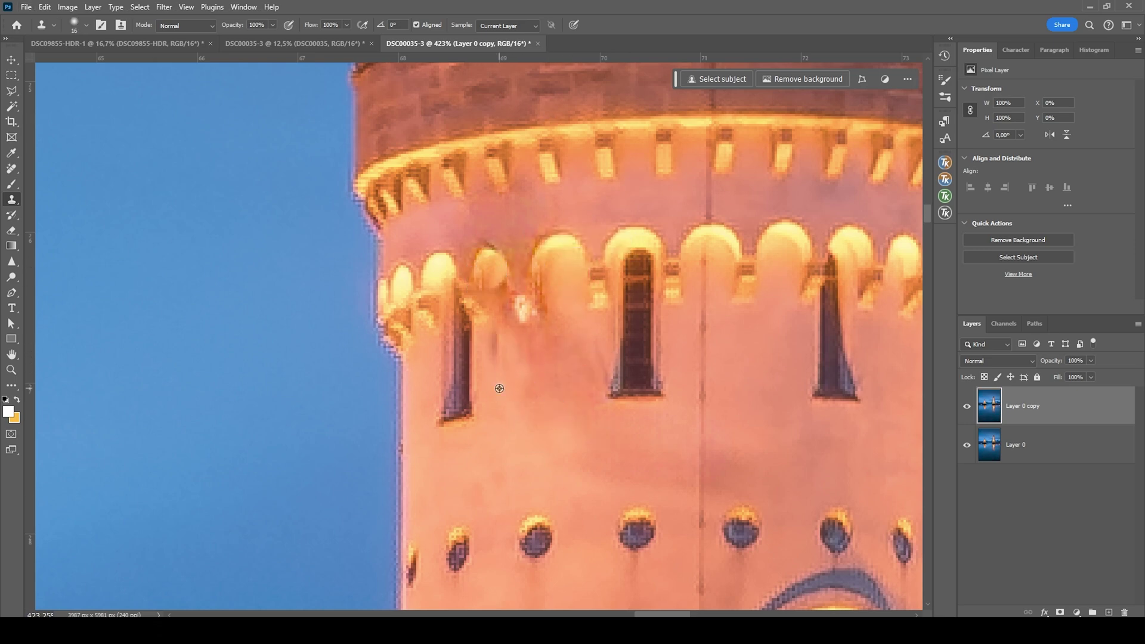
Zoom out to view the whole retouched lighthouse photo.
{"action": "scroll", "coordinate": [583, 415], "scroll_direction": "down", "scroll_amount": 2}
{"action": "scroll", "coordinate": [583, 415], "scroll_direction": "down", "scroll_amount": 3}
{"action": "scroll", "coordinate": [587, 411], "scroll_direction": "up", "scroll_amount": 3}
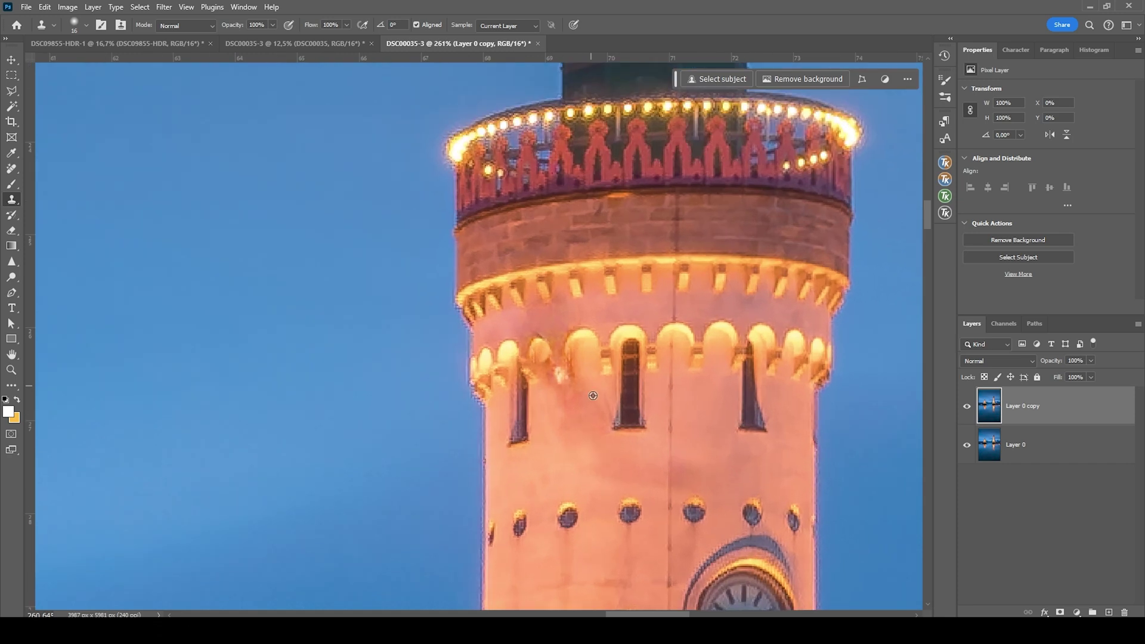
{"action": "scroll", "coordinate": [590, 409], "scroll_direction": "down", "scroll_amount": 1}
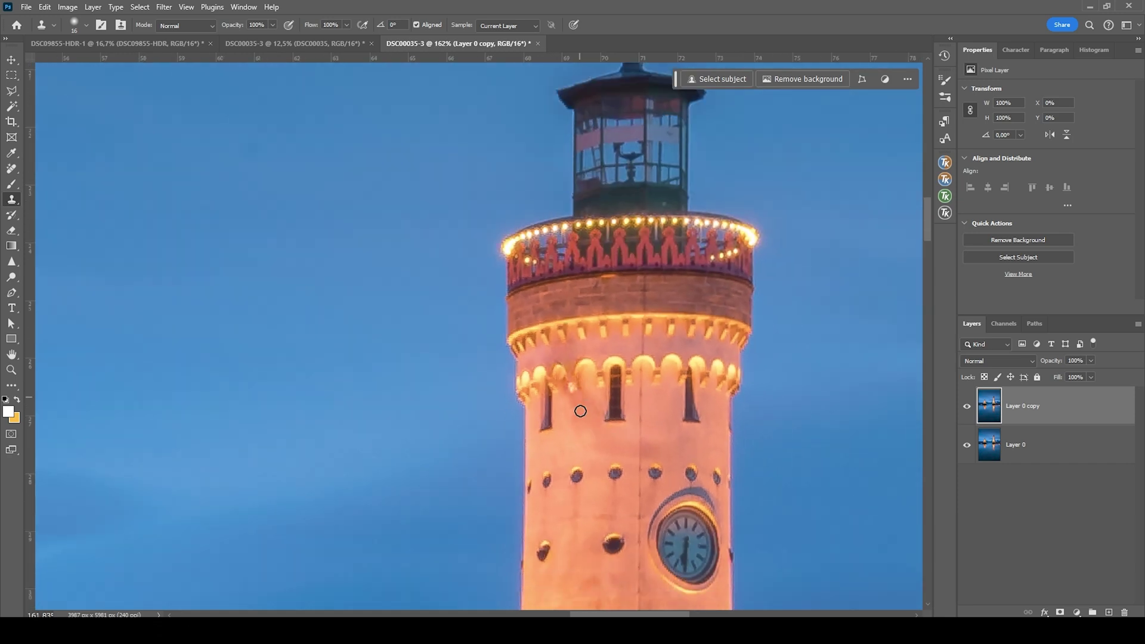
{"action": "scroll", "coordinate": [548, 414], "scroll_direction": "down", "scroll_amount": 2}
{"action": "scroll", "coordinate": [546, 413], "scroll_direction": "up", "scroll_amount": 1}
{"action": "scroll", "coordinate": [545, 413], "scroll_direction": "down", "scroll_amount": 2}
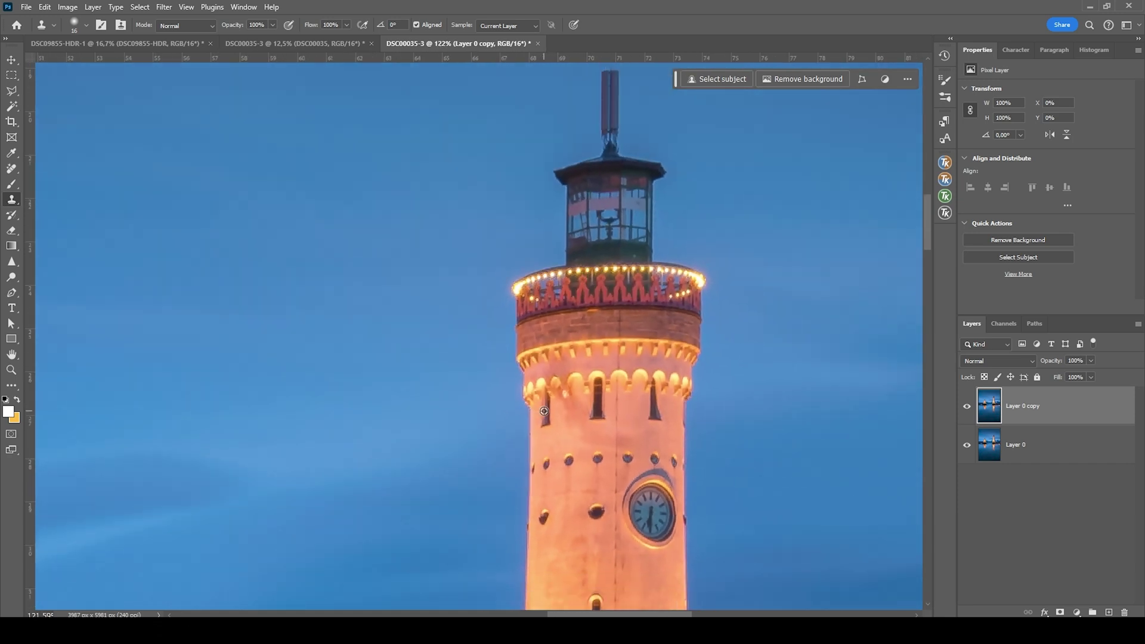
{"action": "scroll", "coordinate": [545, 413], "scroll_direction": "down", "scroll_amount": 4}
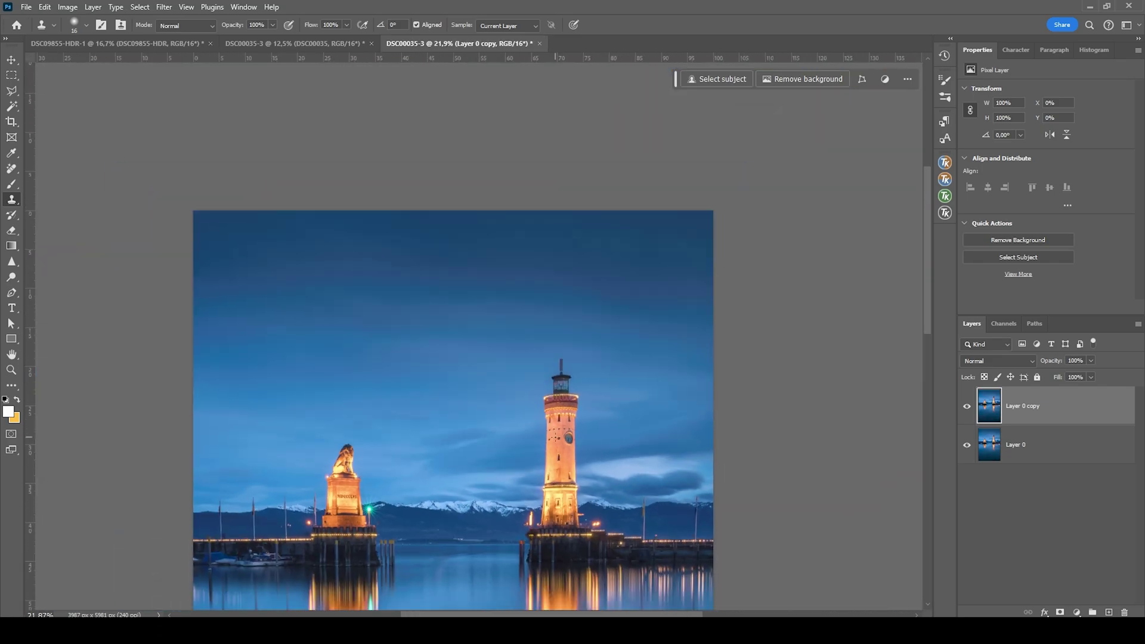